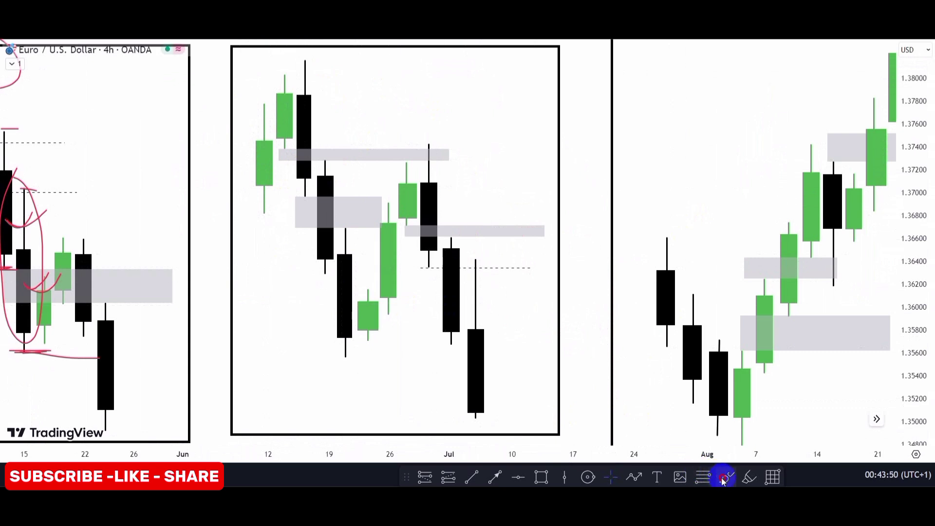
Circle the swing-high candles at the start of the middle bearish example with the red Brush.
click(724, 477)
mouse_move(309, 90)
mouse_down()
mouse_move(341, 55)
mouse_move(258, 74)
mouse_up()
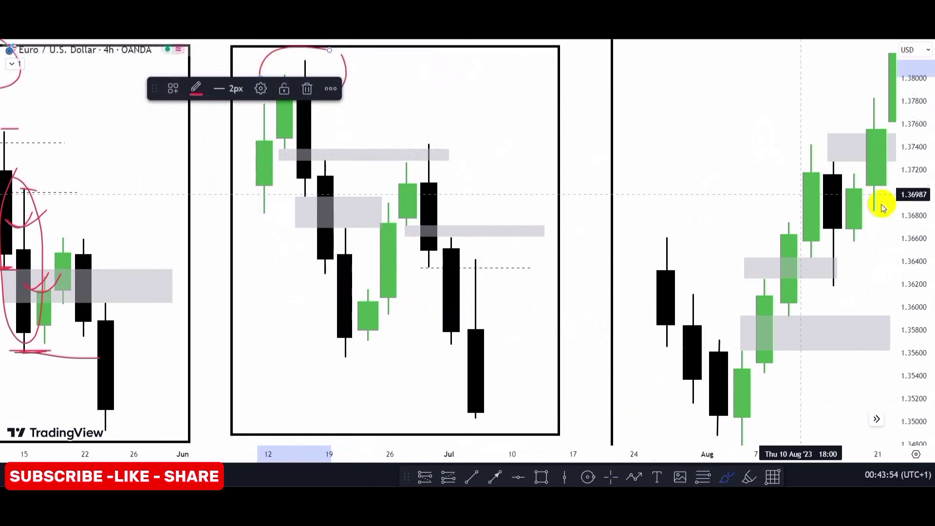
drag(924, 187, 914, 223)
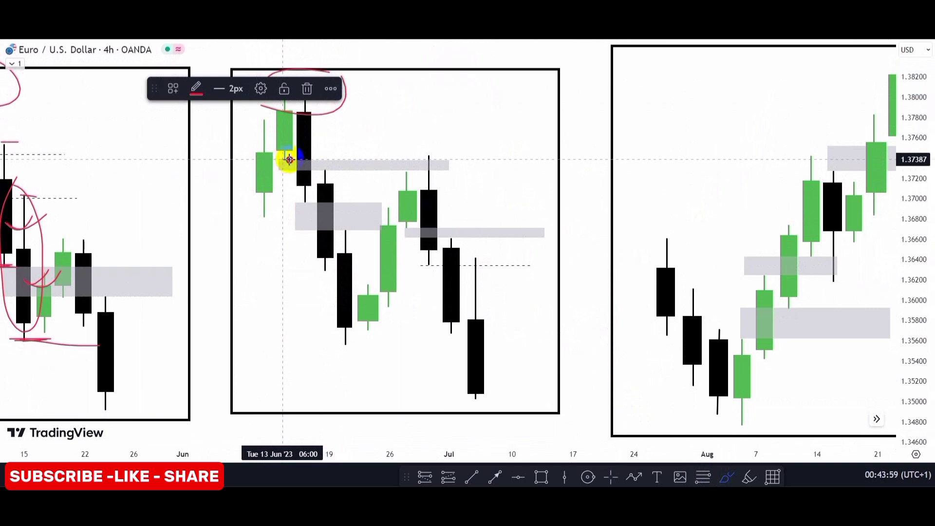
Underline the wick edges bounding the three shaded gaps in the middle bearish example and tick each gap.
mouse_move(286, 159)
mouse_down()
mouse_move(340, 170)
mouse_move(320, 200)
mouse_up()
drag(346, 231, 360, 230)
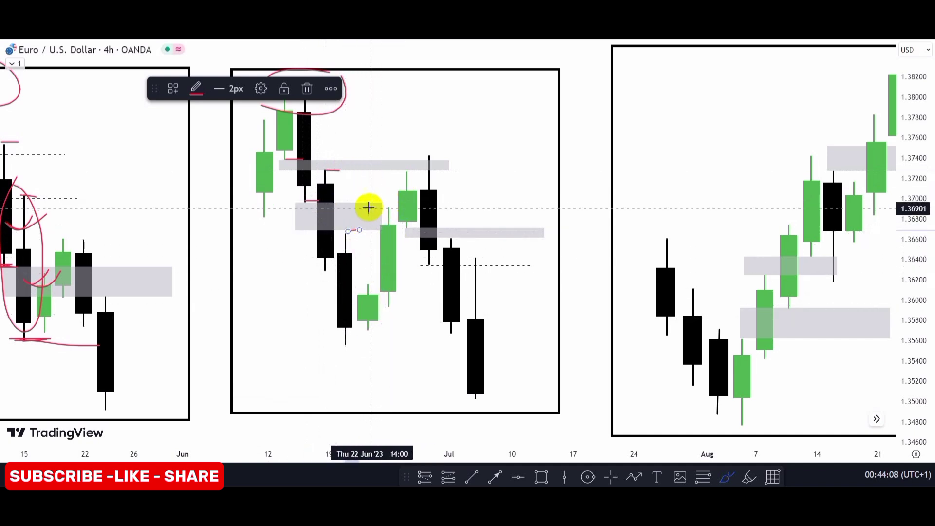
drag(356, 215, 365, 202)
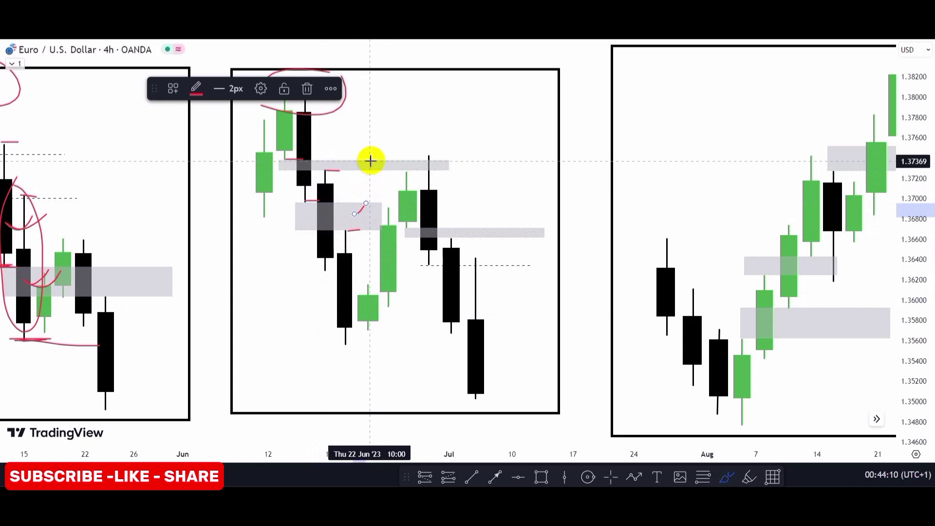
drag(375, 161, 383, 157)
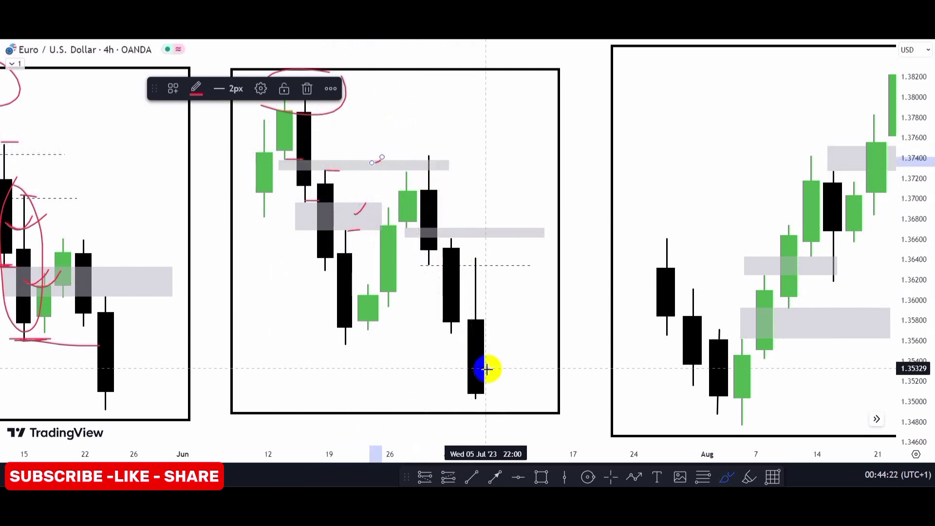
click(415, 228)
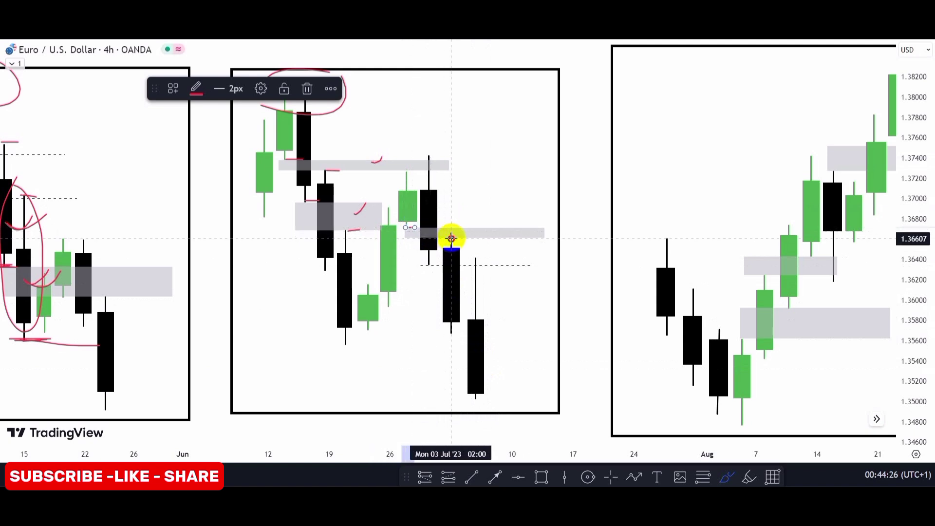
mouse_move(451, 238)
mouse_down()
mouse_move(482, 234)
mouse_move(495, 216)
mouse_up()
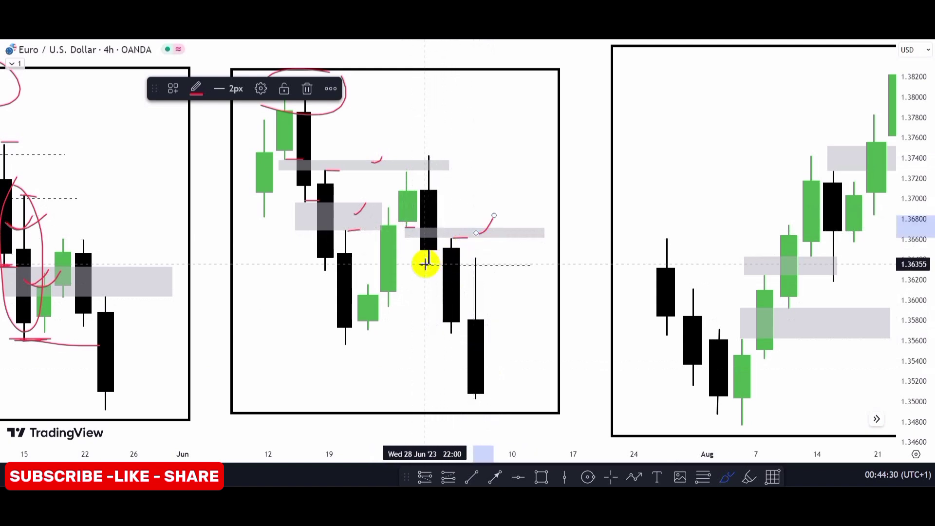
Underline and circle the overlapping wicks at the dashed line, and sketch a price path rising into the lowest shaded gap and falling away.
drag(420, 265, 442, 264)
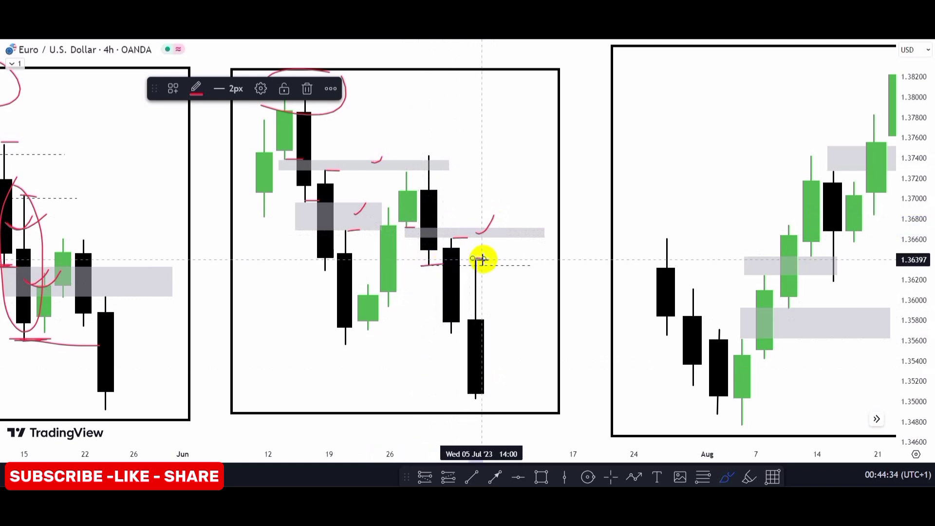
mouse_move(482, 258)
mouse_down()
mouse_move(409, 268)
mouse_move(499, 271)
mouse_move(414, 261)
mouse_up()
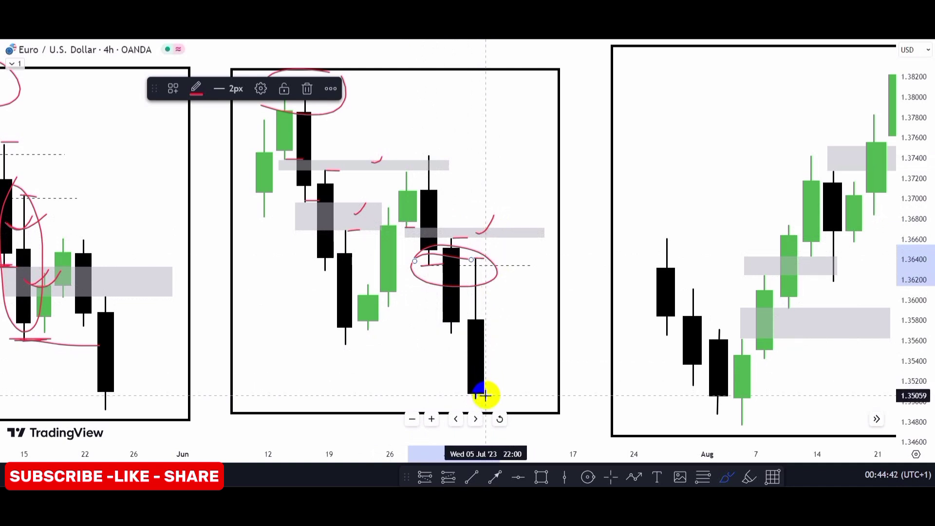
mouse_move(485, 395)
mouse_down()
mouse_move(511, 349)
mouse_move(509, 233)
mouse_move(547, 294)
mouse_move(553, 438)
mouse_up()
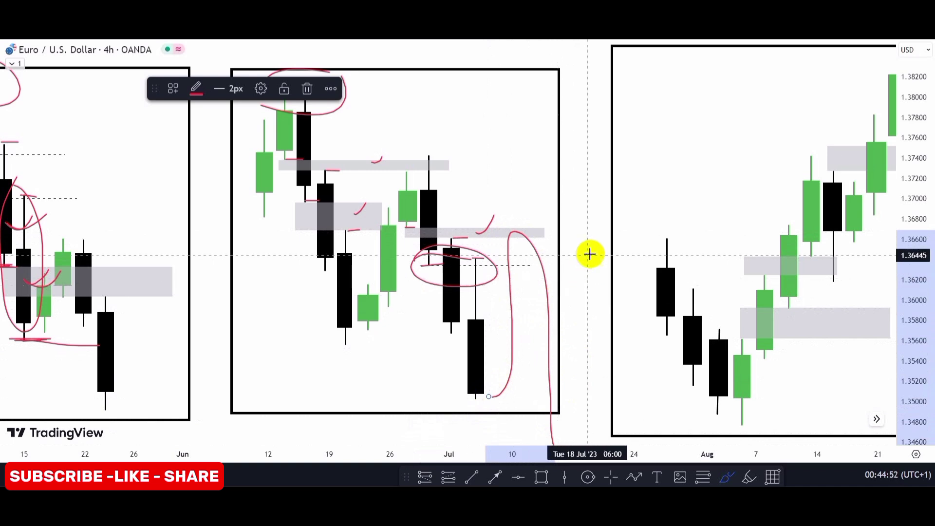
In the August bullish example, brush-mark the wick at the swing low, then underline the lowest shaded gap's edges and tick it.
click(608, 477)
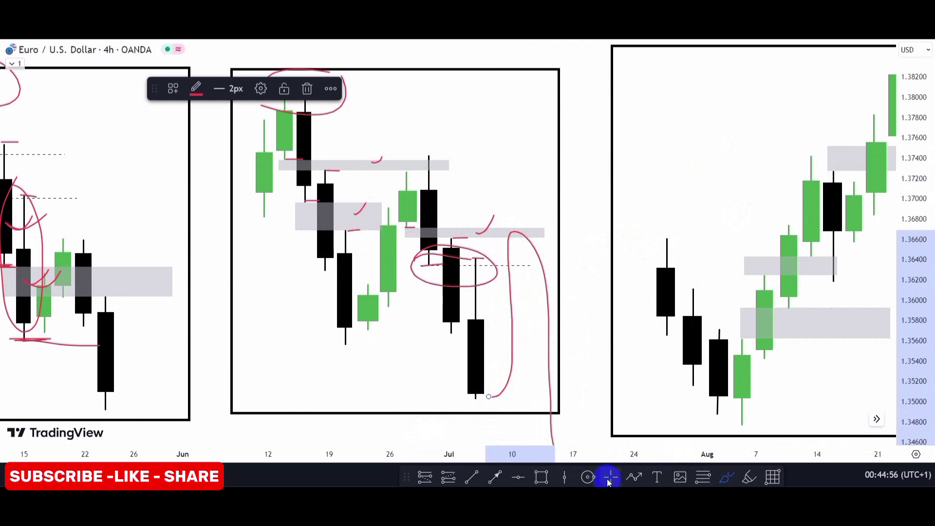
mouse_move(677, 229)
mouse_down()
mouse_move(401, 252)
mouse_move(386, 194)
mouse_move(388, 211)
mouse_up()
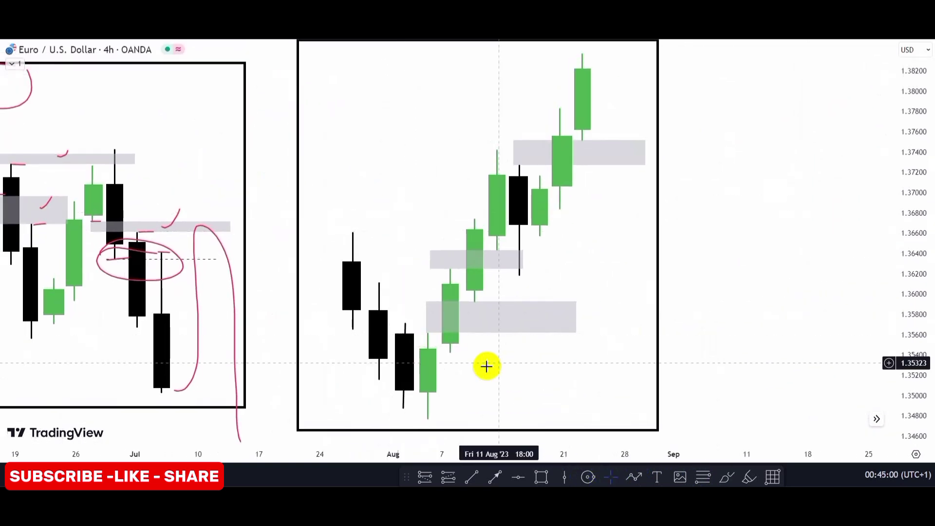
click(609, 477)
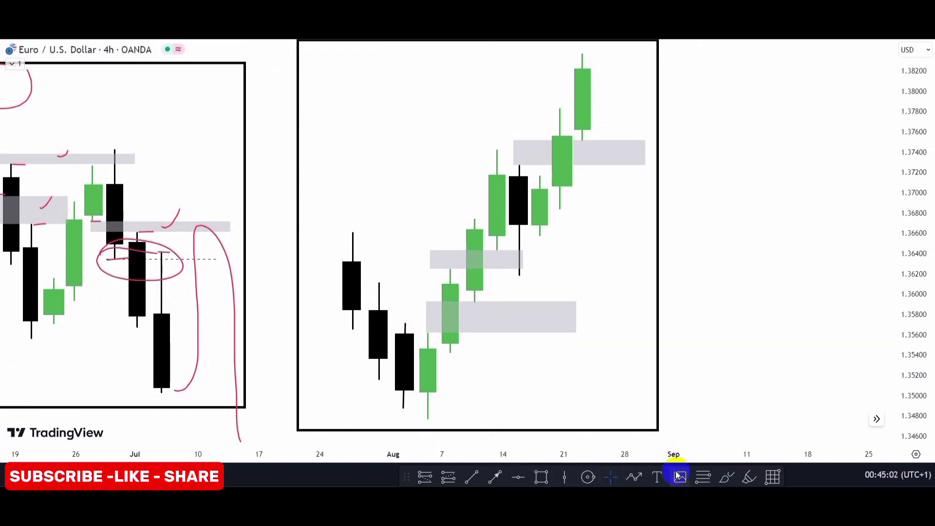
click(726, 477)
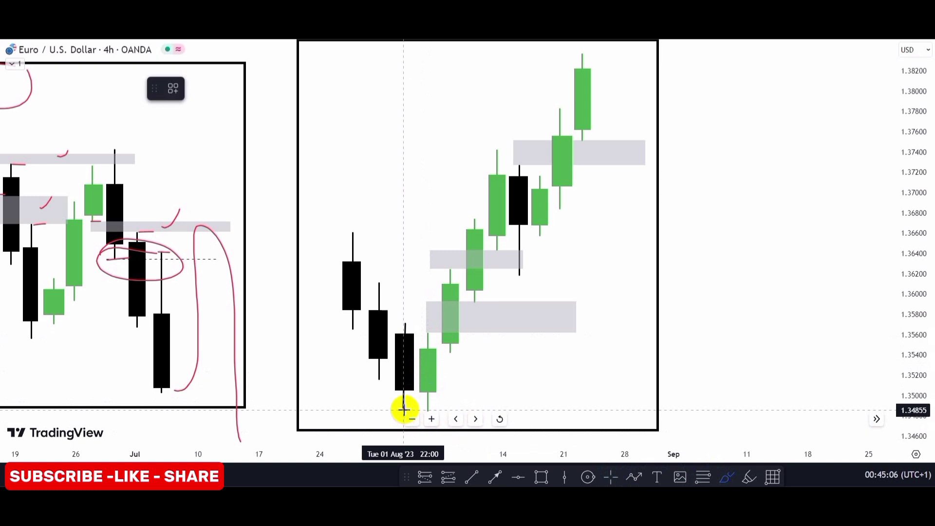
mouse_move(402, 408)
mouse_down()
mouse_move(439, 411)
mouse_move(402, 403)
mouse_move(430, 407)
mouse_up()
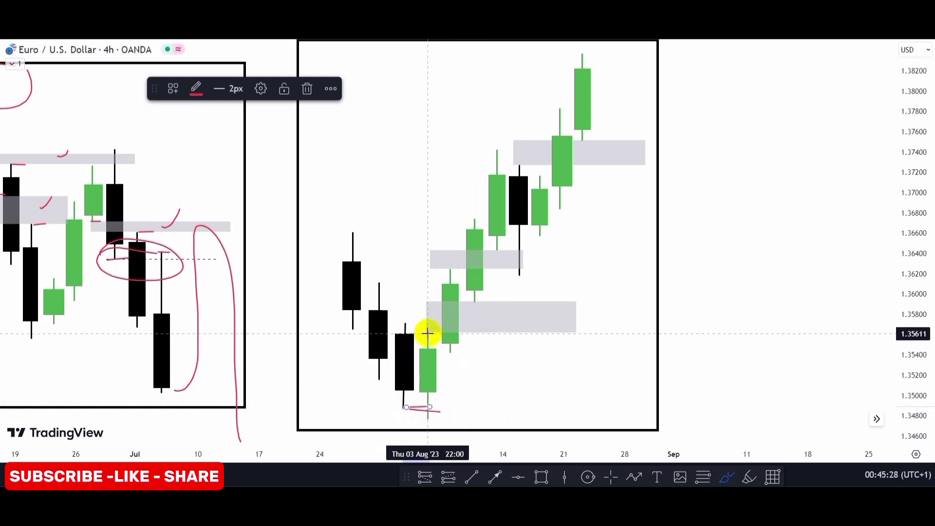
drag(426, 332, 453, 335)
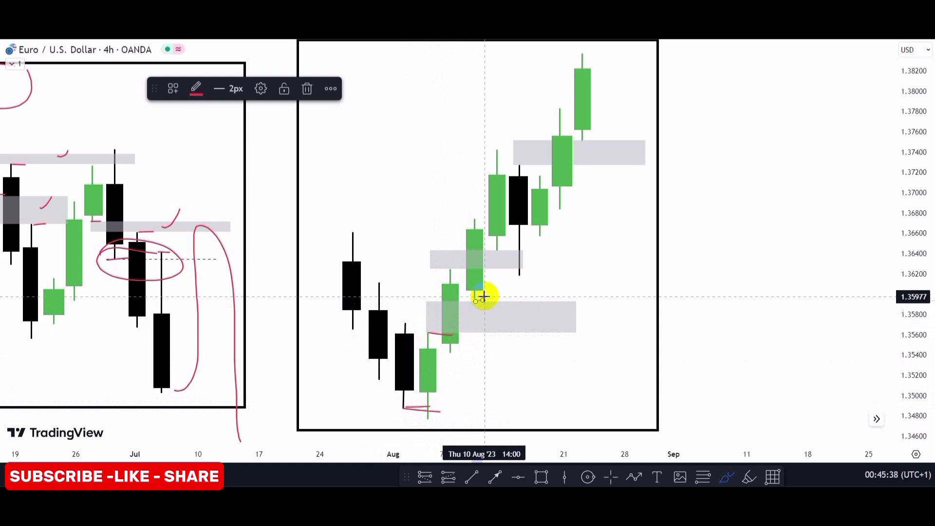
drag(488, 319, 498, 307)
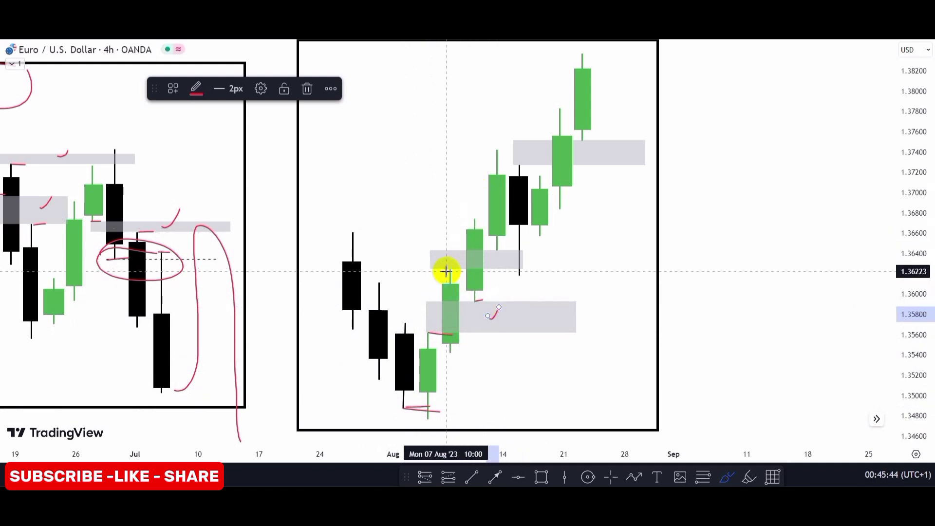
Mark and tick the middle shaded gap of the August example, and underline the high and low of the green candle above it.
drag(445, 269, 512, 254)
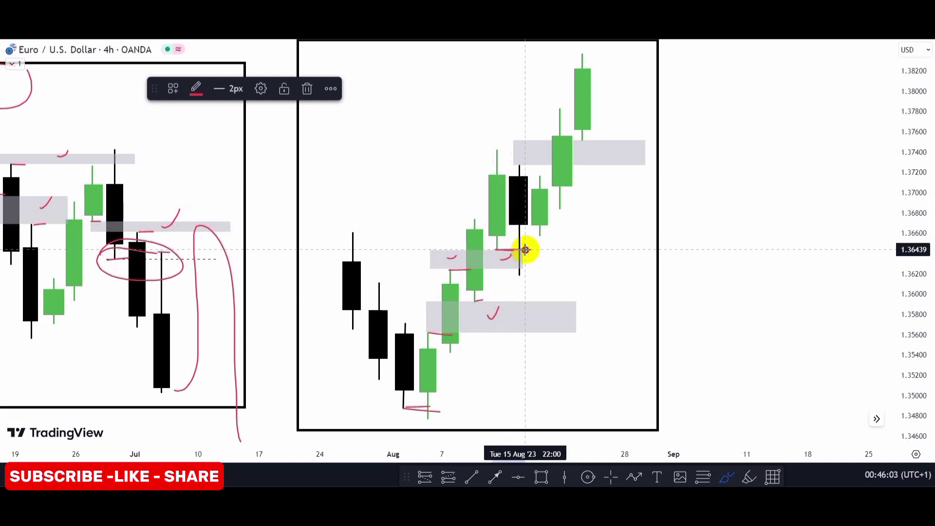
drag(497, 150, 513, 152)
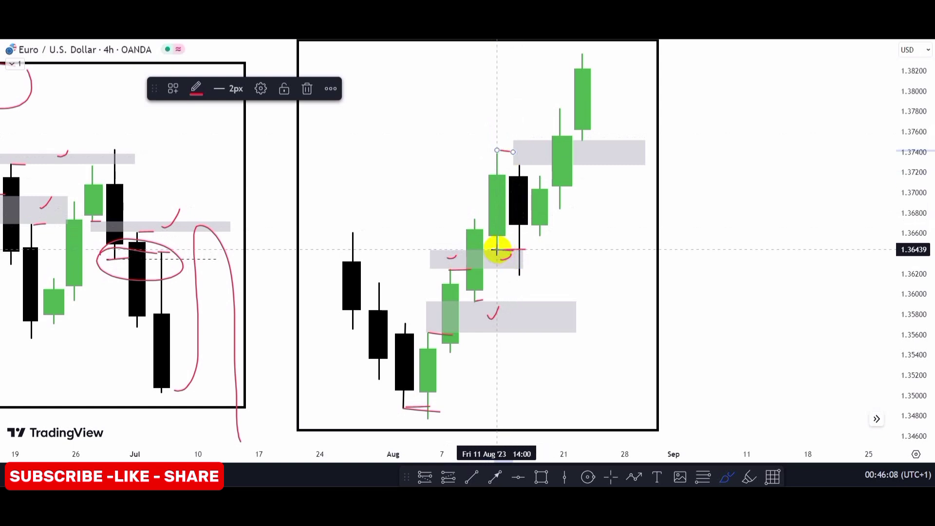
drag(497, 250, 522, 248)
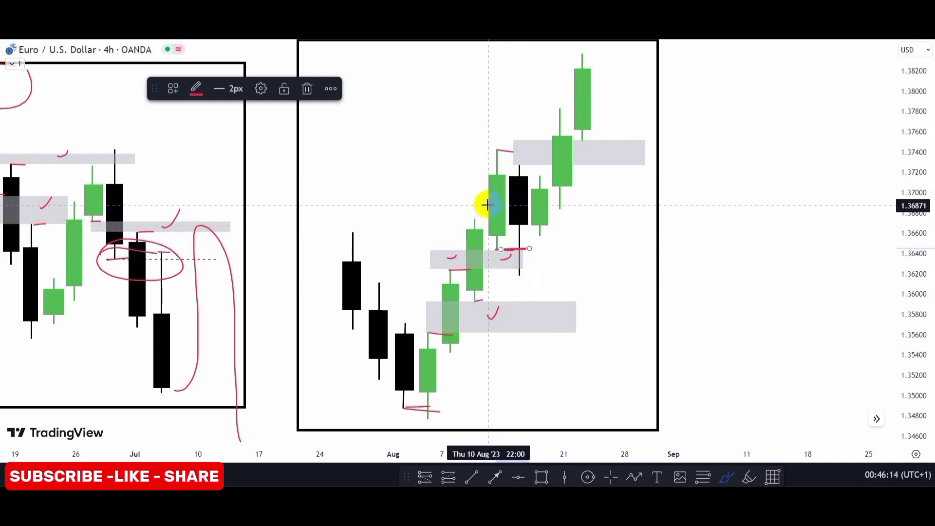
Tick the green candle and the black candle beside it, just above the middle shaded gap.
click(515, 203)
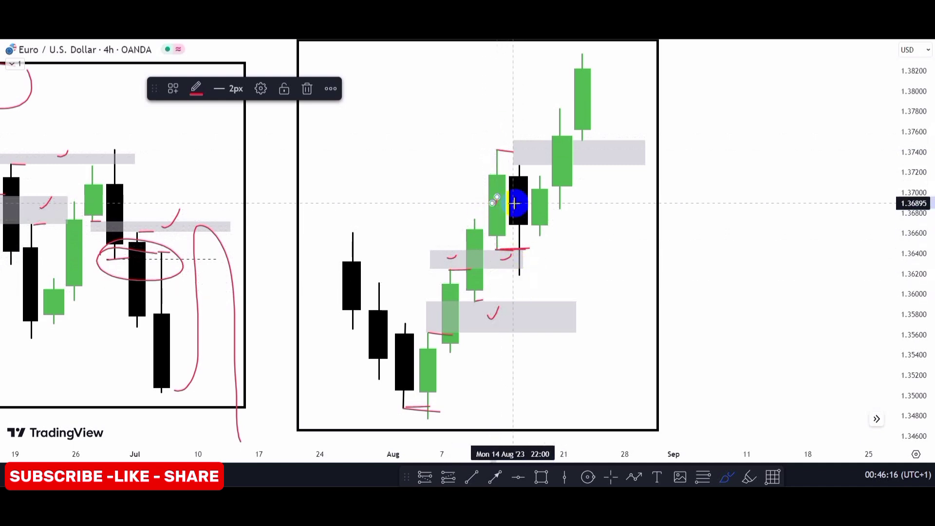
click(519, 201)
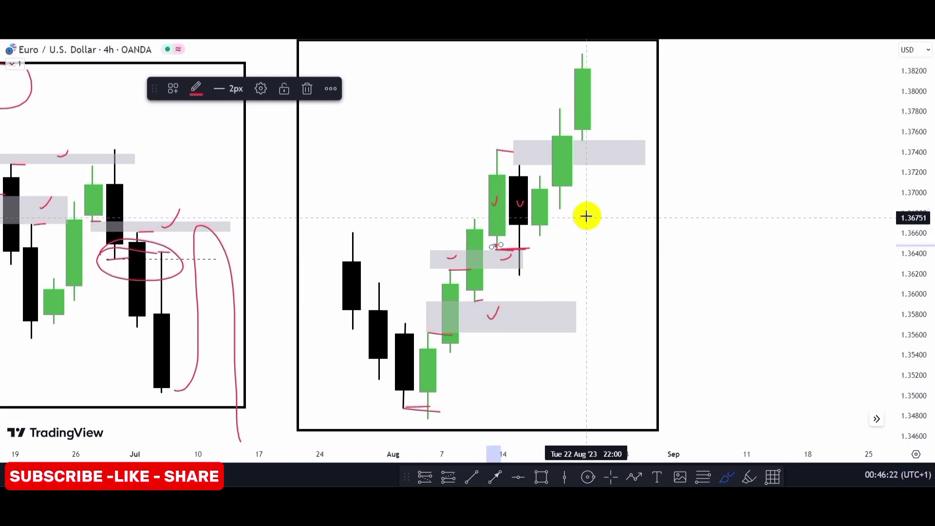
click(523, 199)
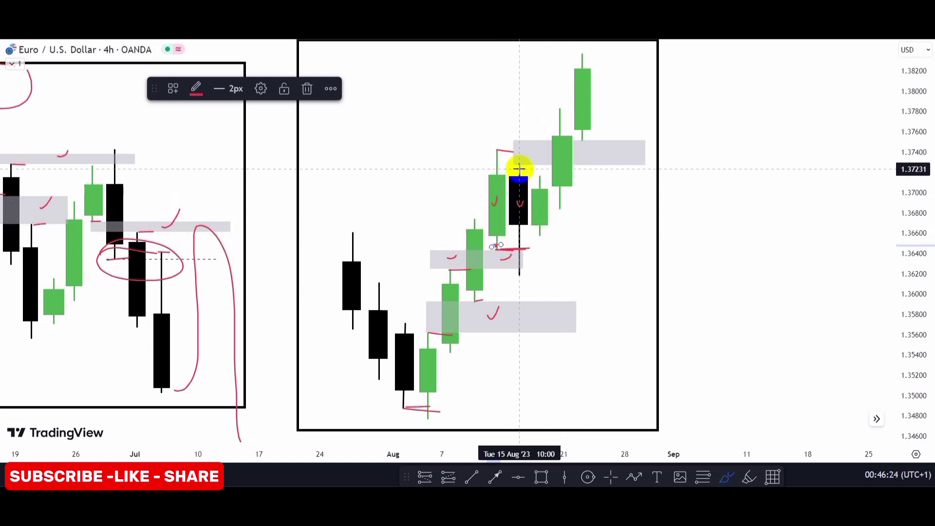
Draw red strokes along the lower and upper edges of the top shaded gap and tick it.
drag(516, 166, 626, 176)
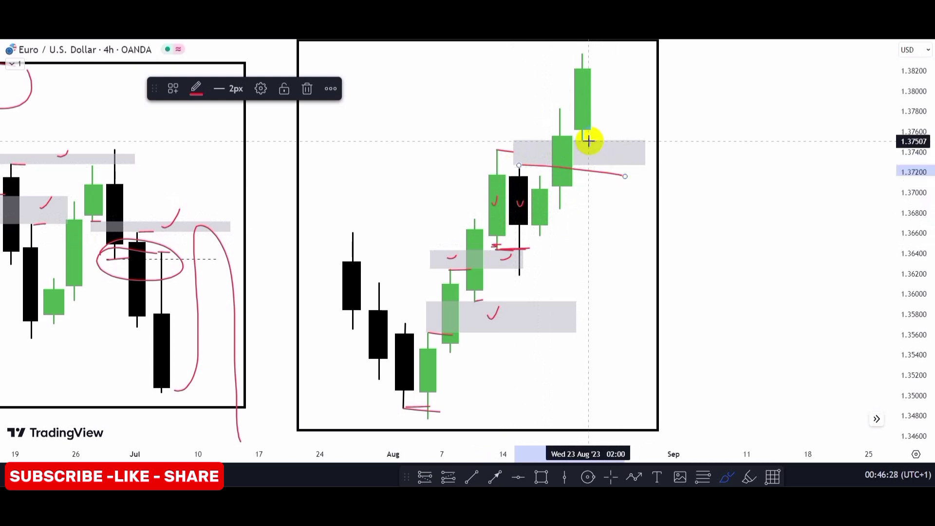
drag(581, 140, 622, 143)
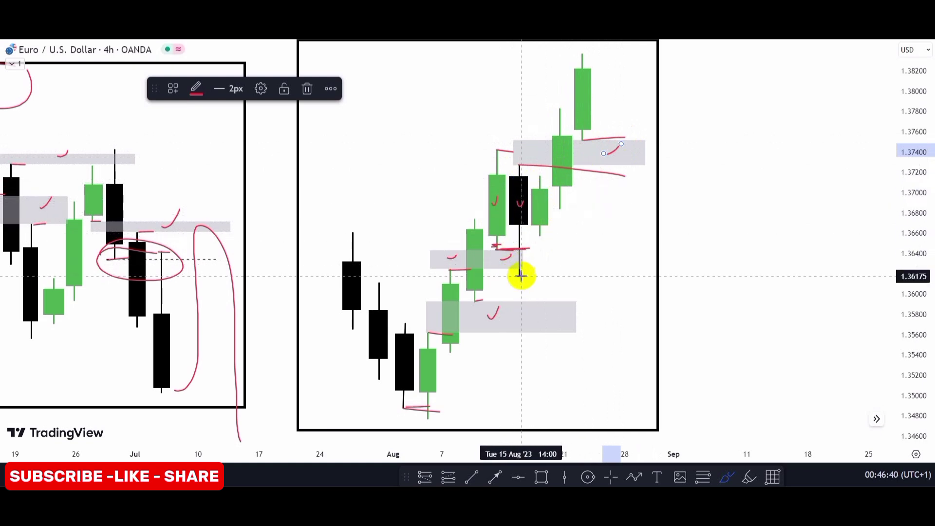
Mark the black candle's low and high with strokes, and draw a vertical stroke through the green candle crossing the top gap.
drag(505, 277, 559, 278)
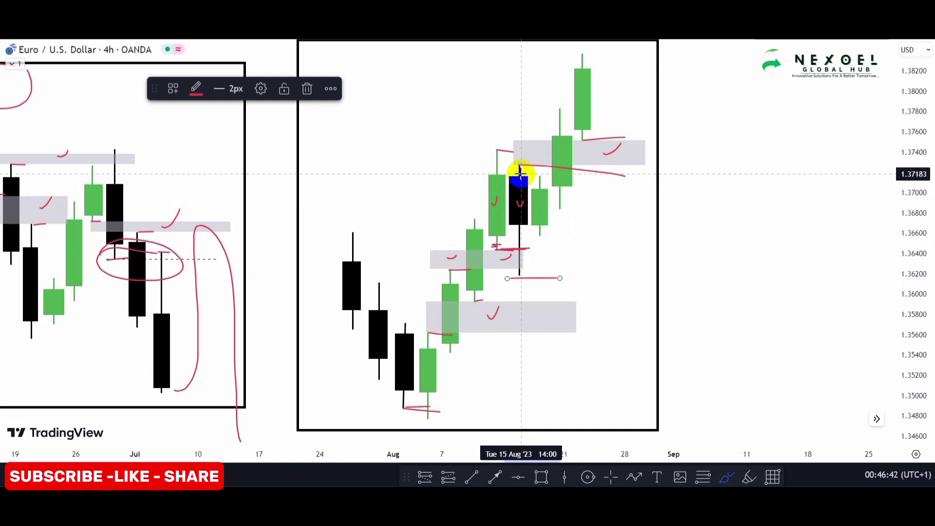
mouse_move(519, 164)
mouse_down()
mouse_move(554, 164)
mouse_move(563, 122)
mouse_up()
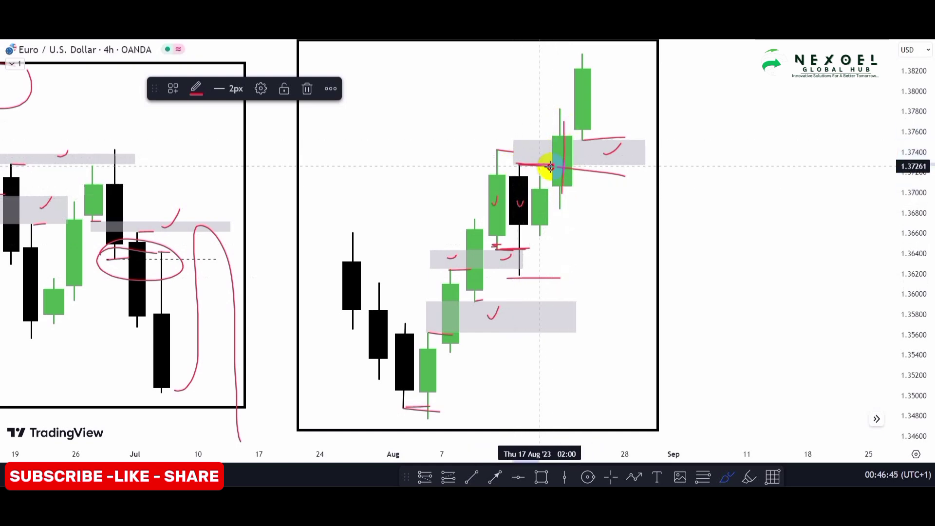
click(550, 166)
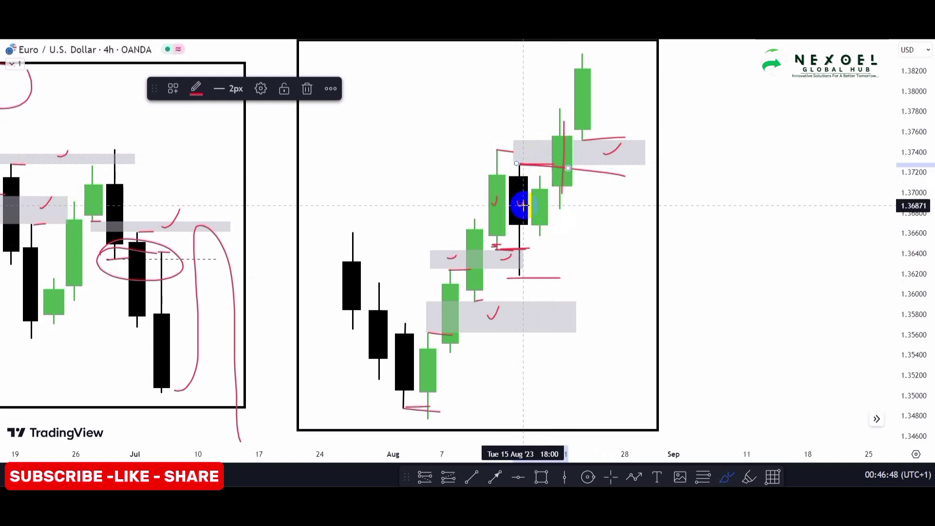
drag(520, 205, 522, 206)
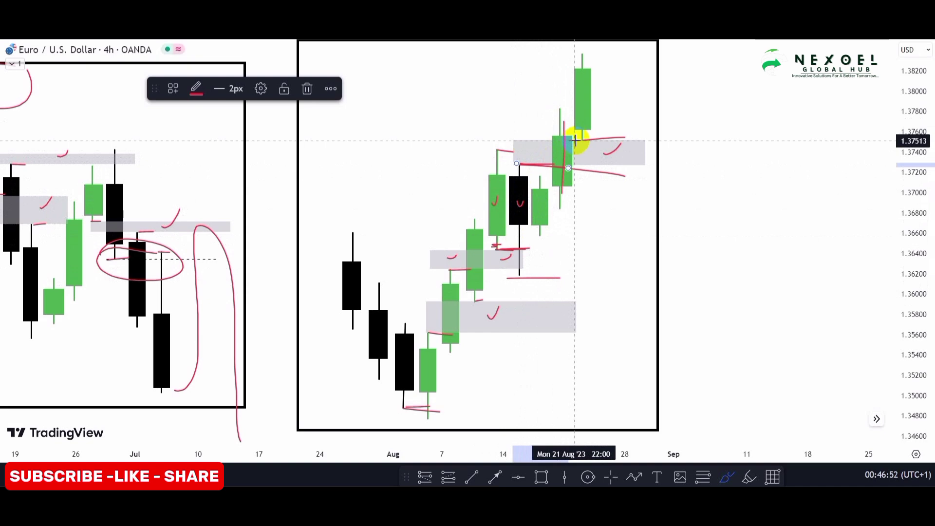
Retrace the top gap's upper edge and tick it again, and draw a stroke from the last green candle's top.
click(611, 140)
mouse_move(592, 151)
mouse_down()
mouse_move(603, 159)
mouse_move(631, 140)
mouse_up()
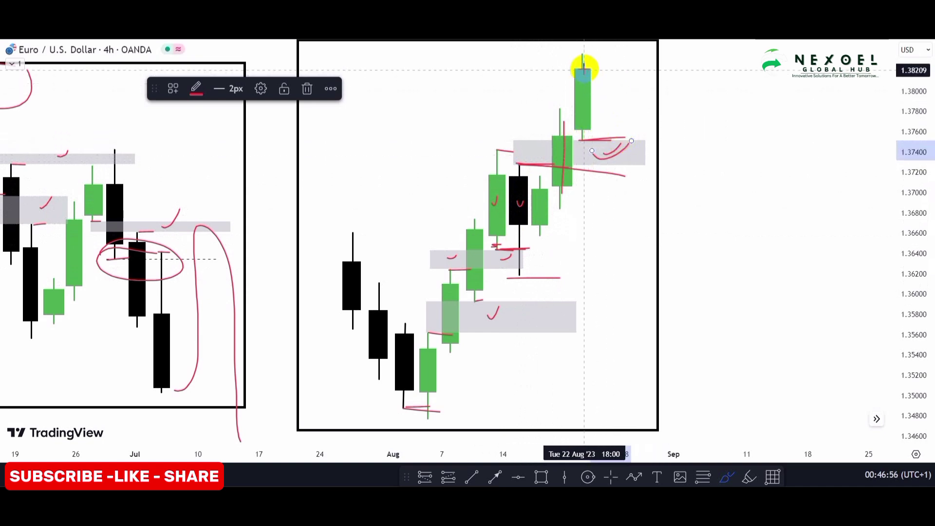
mouse_move(584, 66)
mouse_down()
mouse_move(608, 104)
mouse_move(618, 152)
mouse_move(634, 148)
mouse_move(632, 42)
mouse_up()
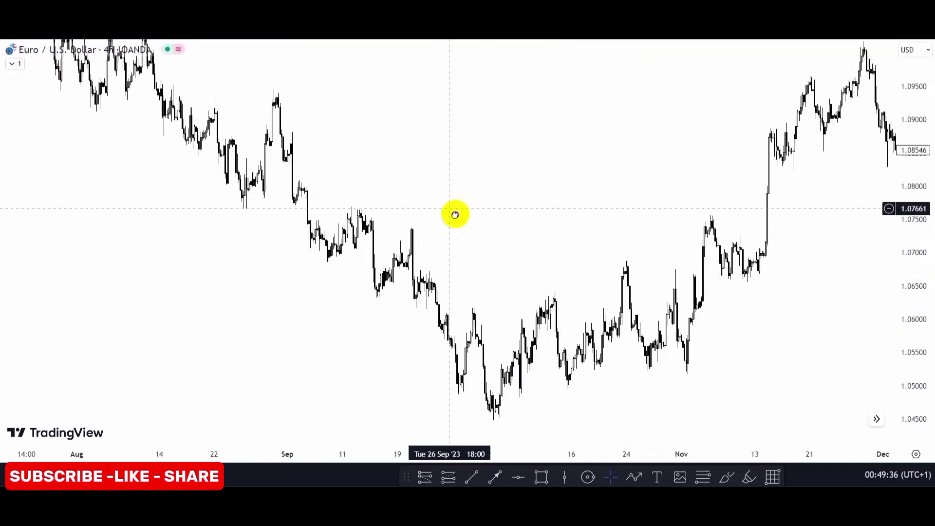
Examine the Euro / U.S. Dollar 4-hour price swings from August to December on the live chart.
scroll(524, 273, up, 2)
scroll(479, 245, up, 1)
drag(479, 244, 386, 219)
scroll(452, 233, down, 2)
drag(452, 234, 397, 234)
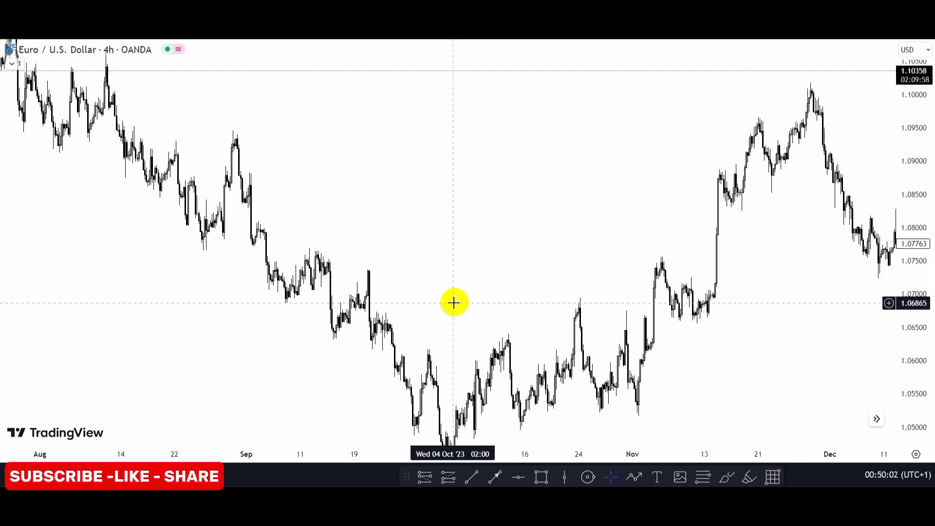
scroll(449, 300, down, 2)
scroll(370, 176, up, 3)
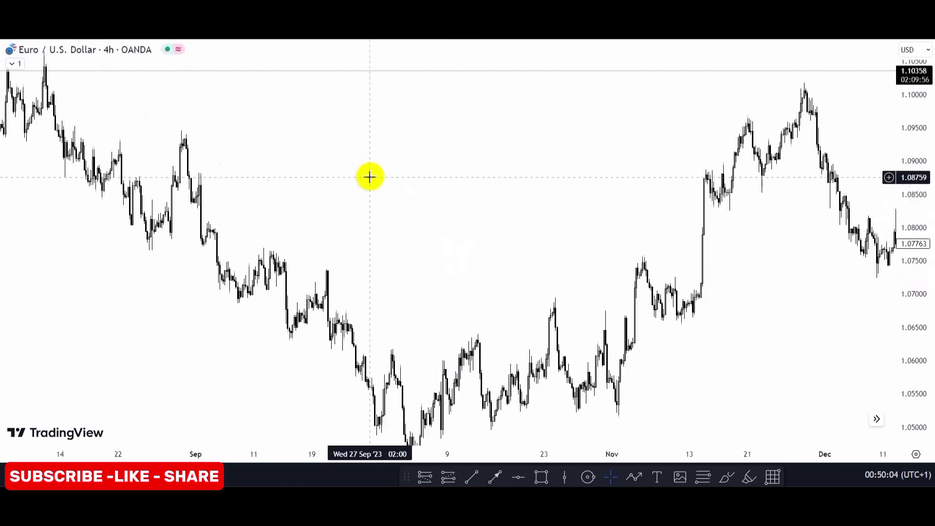
Mark the break of the late-July swing low with a BOS trend line from 21 to 31 July at about 1.1021.
drag(365, 182, 475, 214)
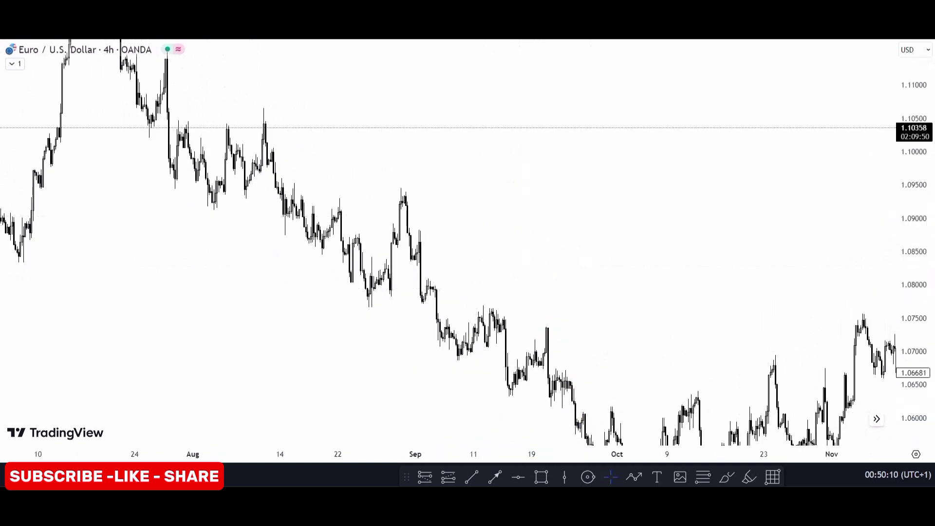
click(471, 480)
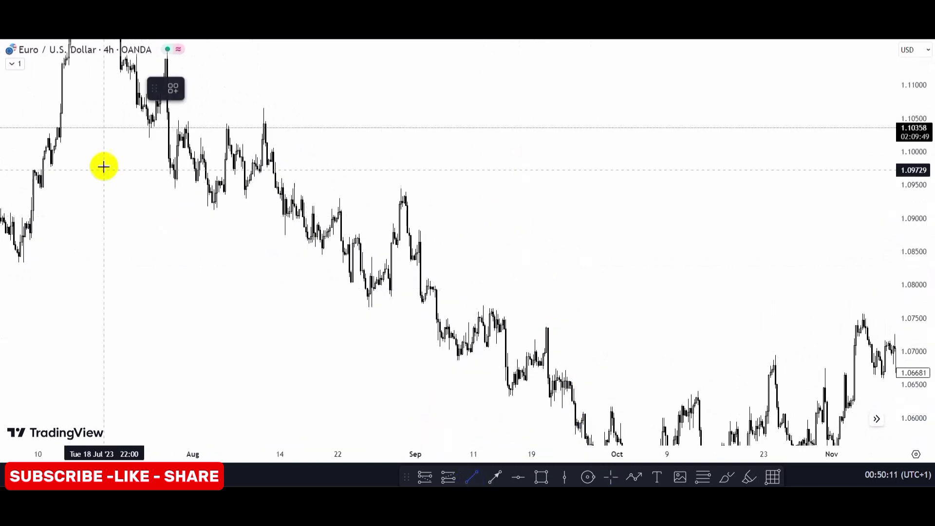
click(130, 134)
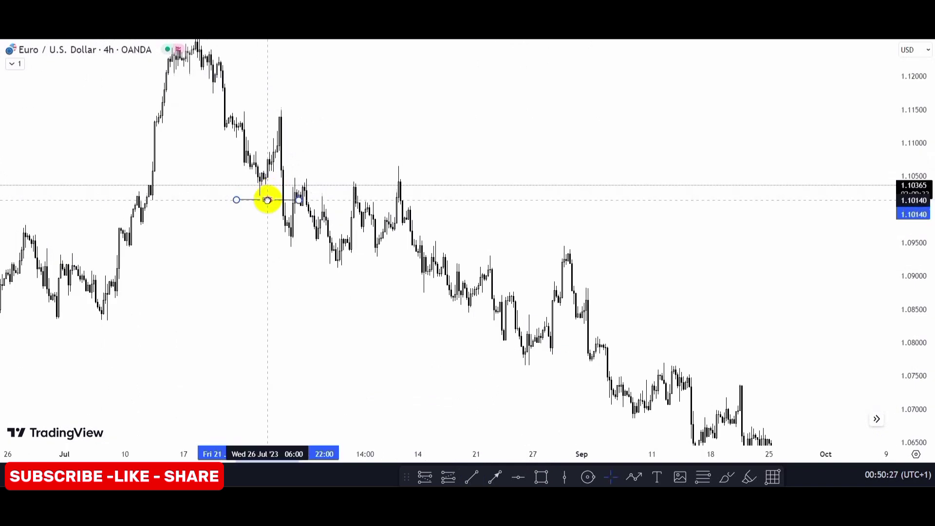
click(269, 196)
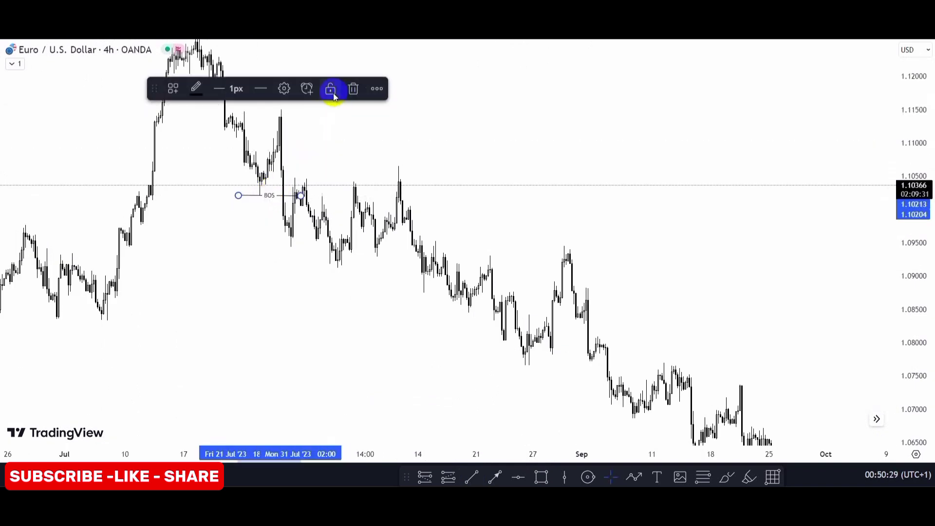
click(326, 157)
Draw a rectangle over the 27 July sell-off gap between about 1.1089 and 1.1063, extended to 17 August.
scroll(326, 158, left, 5)
scroll(299, 177, right, 5)
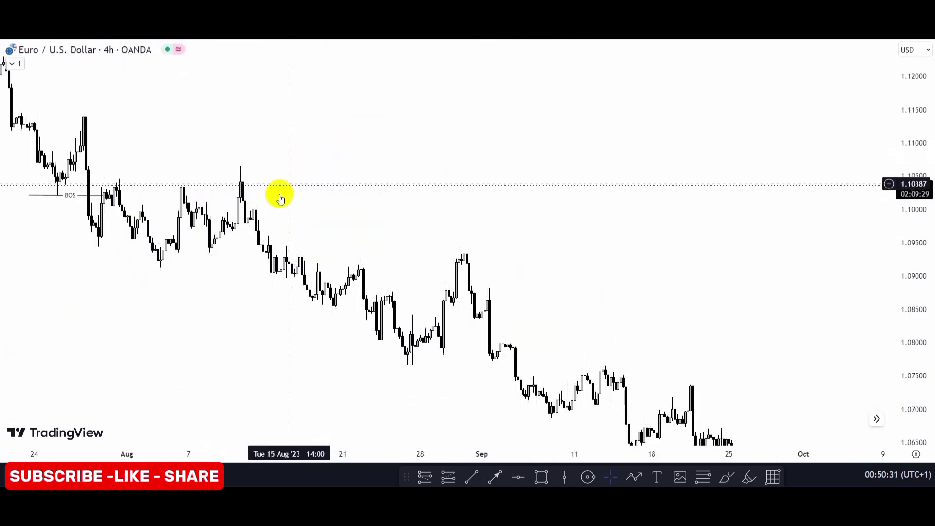
scroll(278, 194, left, 5)
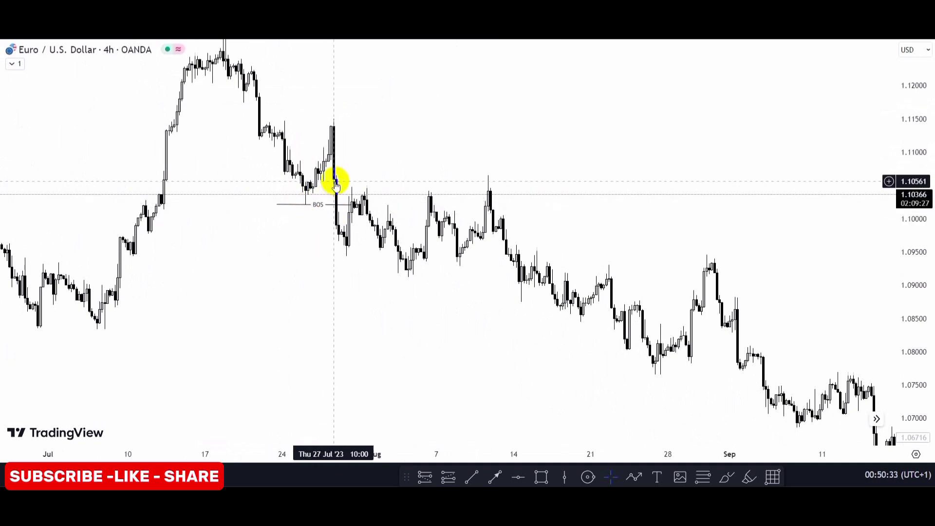
click(553, 479)
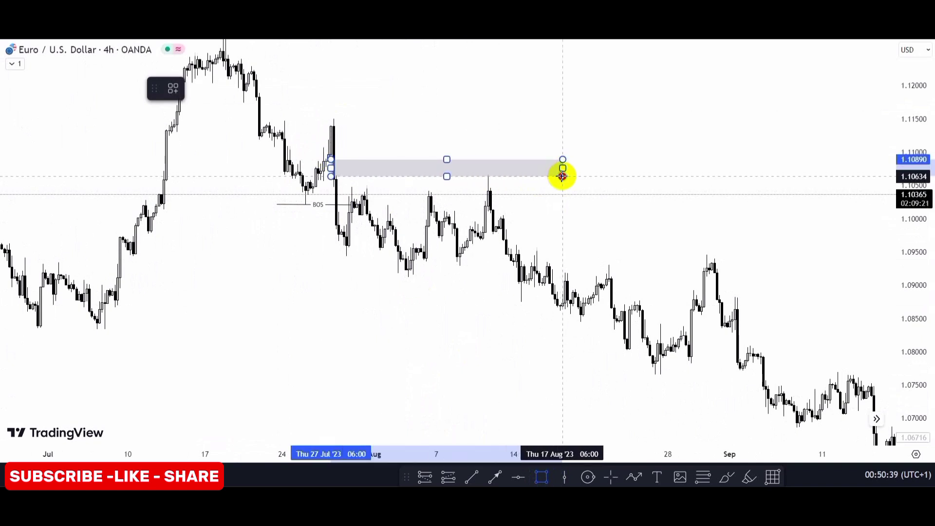
click(562, 176)
click(559, 197)
Stretch the price scale to check the 27 July gap rectangle against its candles, and lock the rectangle.
drag(901, 304, 686, 136)
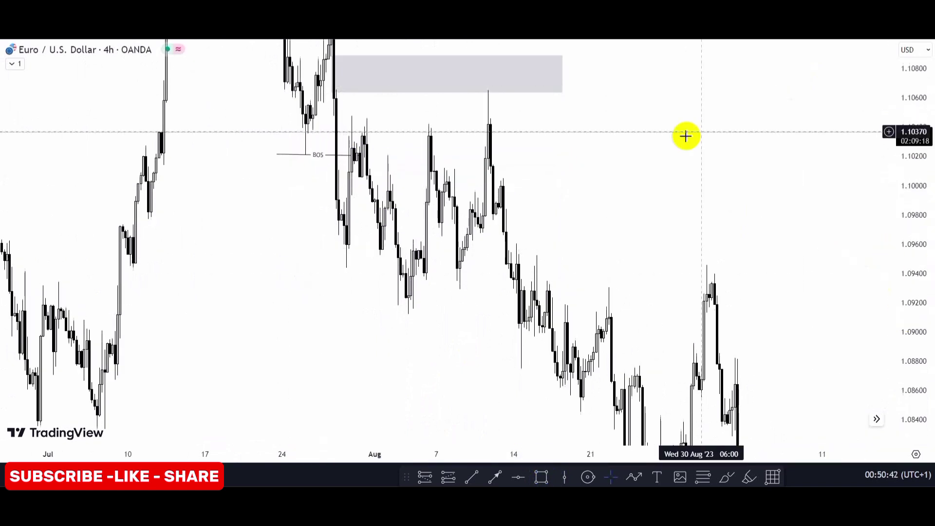
drag(391, 81, 419, 202)
click(360, 177)
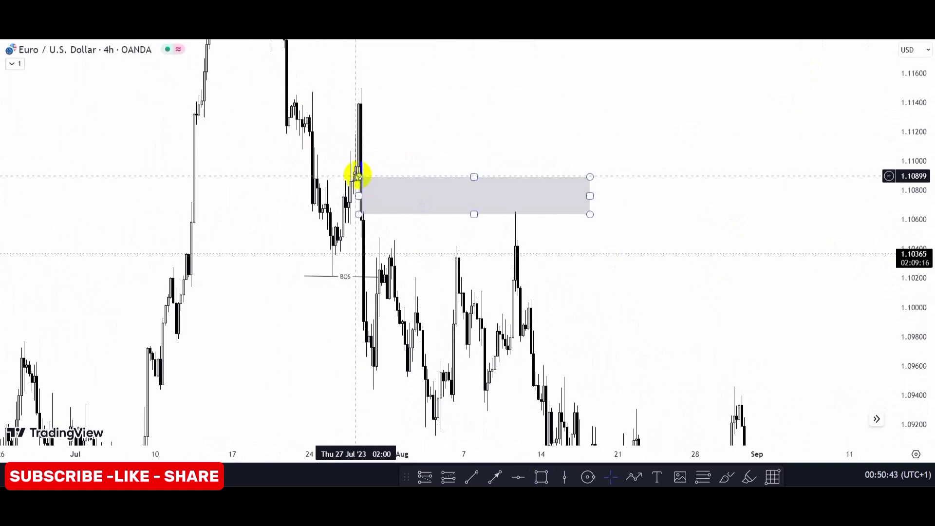
click(366, 214)
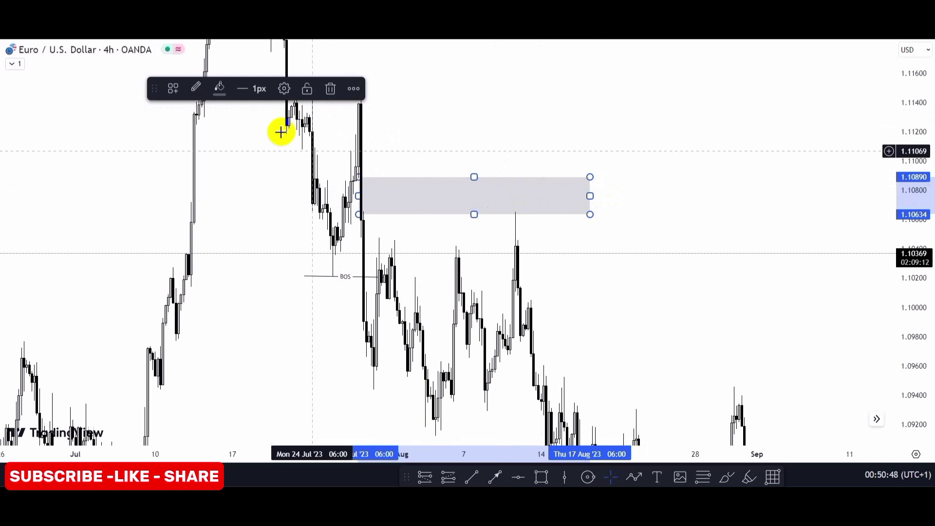
click(307, 88)
click(412, 153)
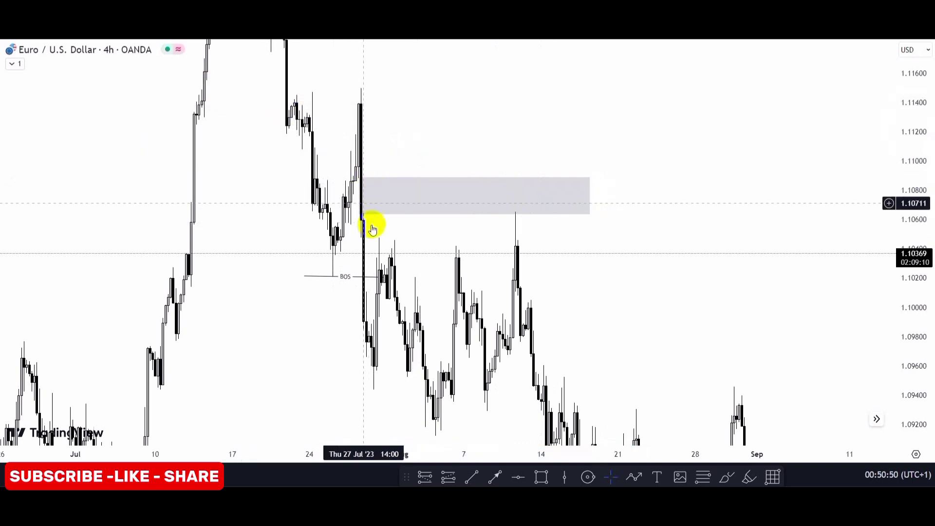
Draw a second gap rectangle below the first, between about 1.1047 and 1.1010, from 27 July to mid-August.
drag(372, 225, 504, 260)
scroll(317, 229, up, 2)
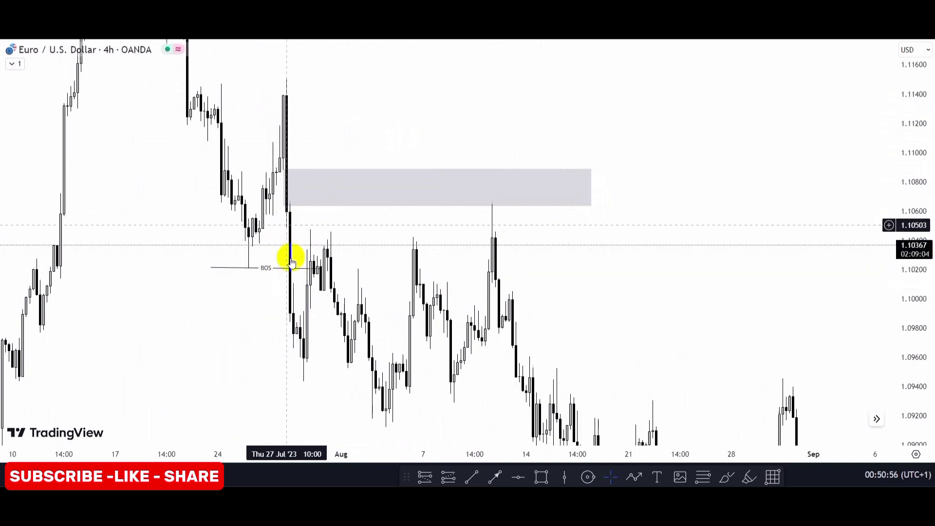
click(553, 475)
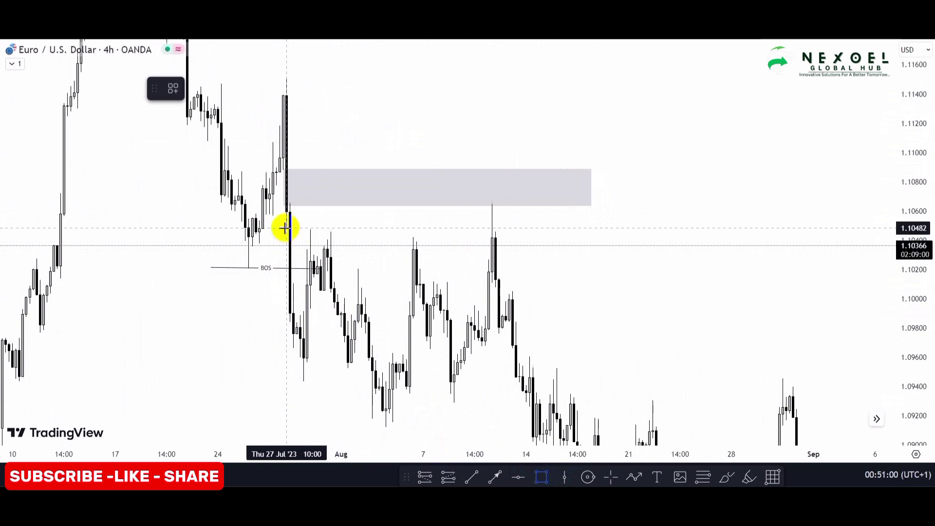
drag(285, 228, 315, 281)
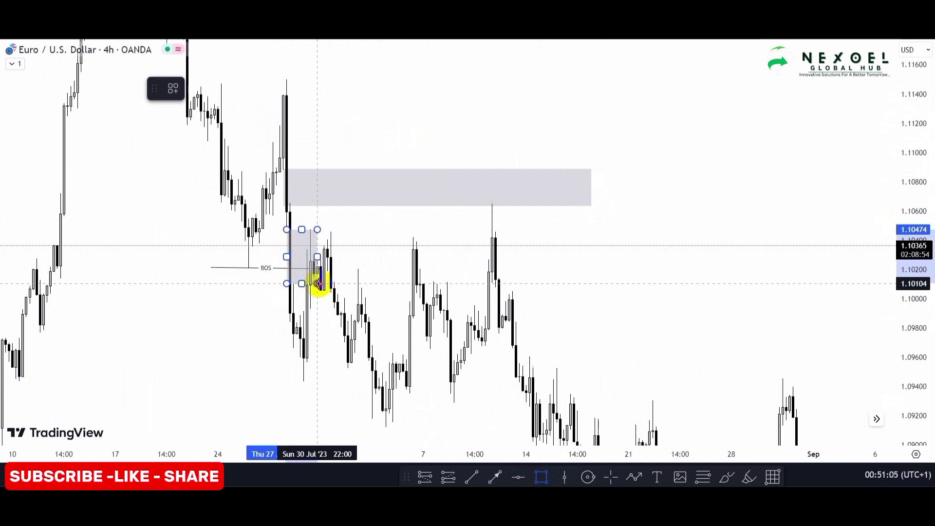
drag(318, 283, 590, 283)
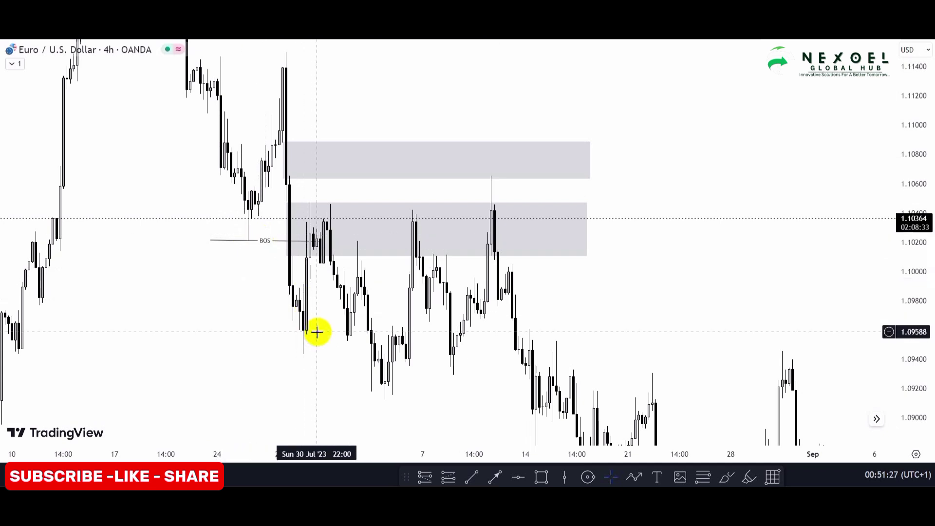
Draw a trend line from the 3 August low at about 1.0911 to 14 August and apply the BOS template.
drag(317, 331, 222, 256)
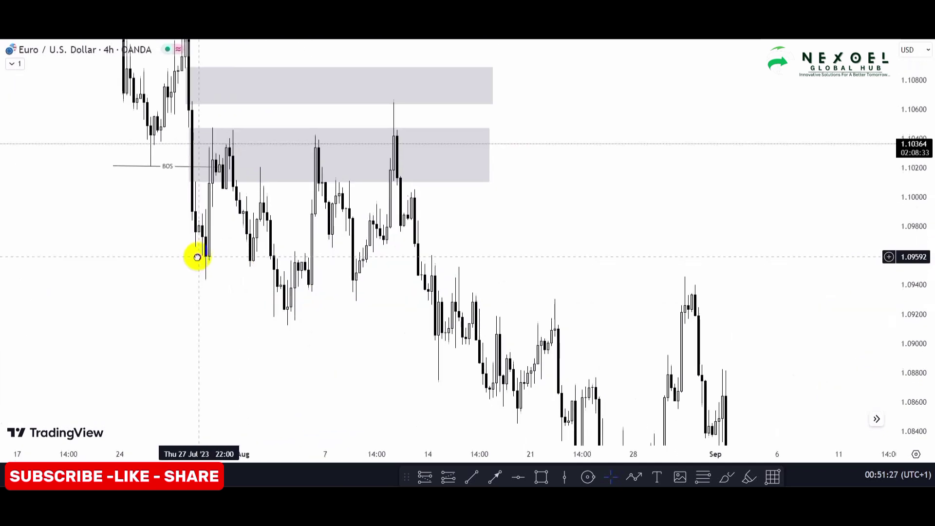
click(472, 478)
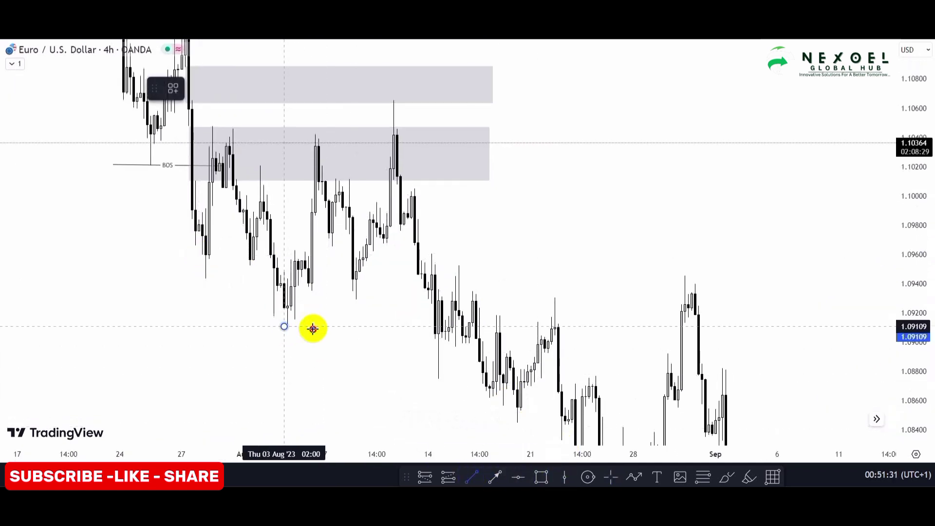
drag(313, 329, 442, 327)
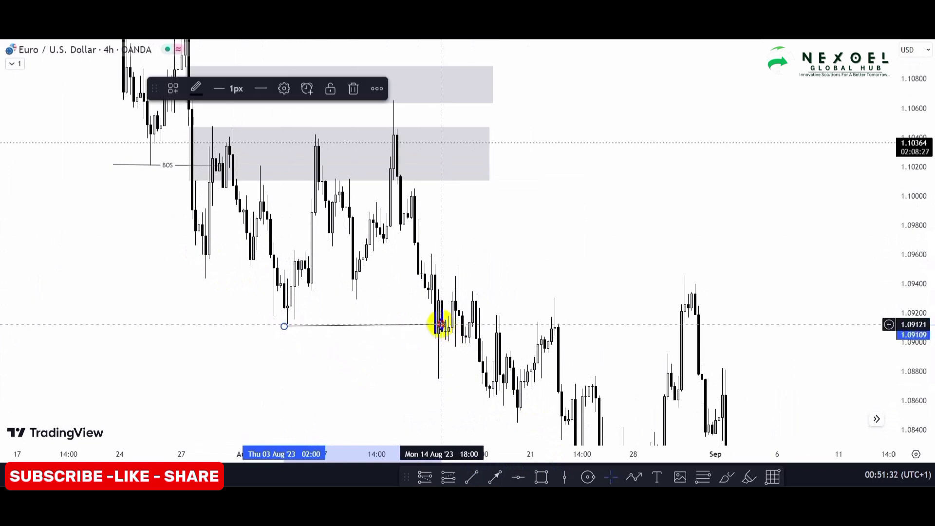
click(174, 89)
click(204, 162)
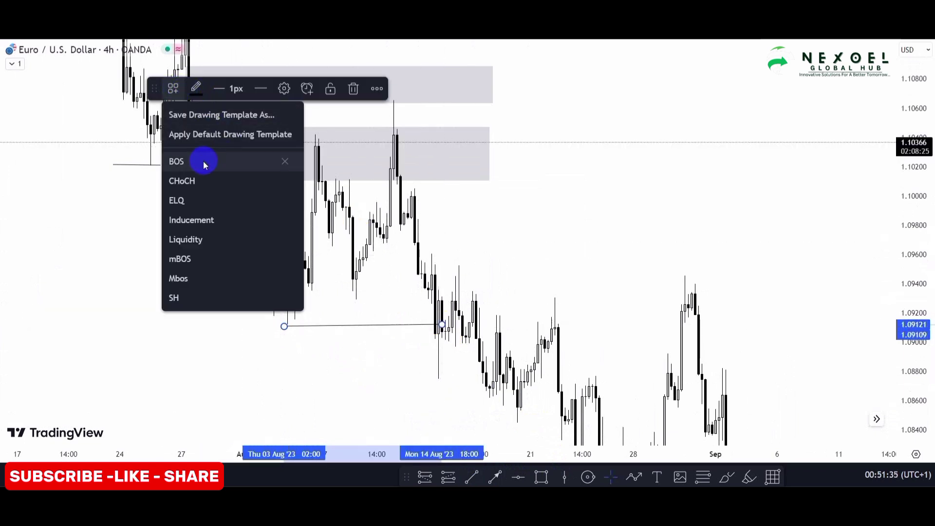
click(488, 268)
Draw a gap rectangle from 11 August to 5 September between about 1.0967 and 1.0957, and lock it.
drag(488, 267, 388, 252)
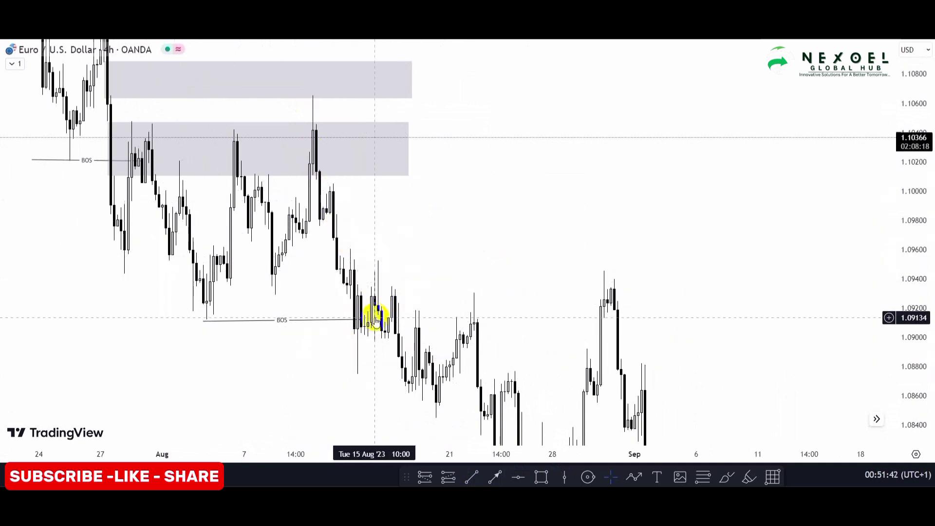
click(542, 477)
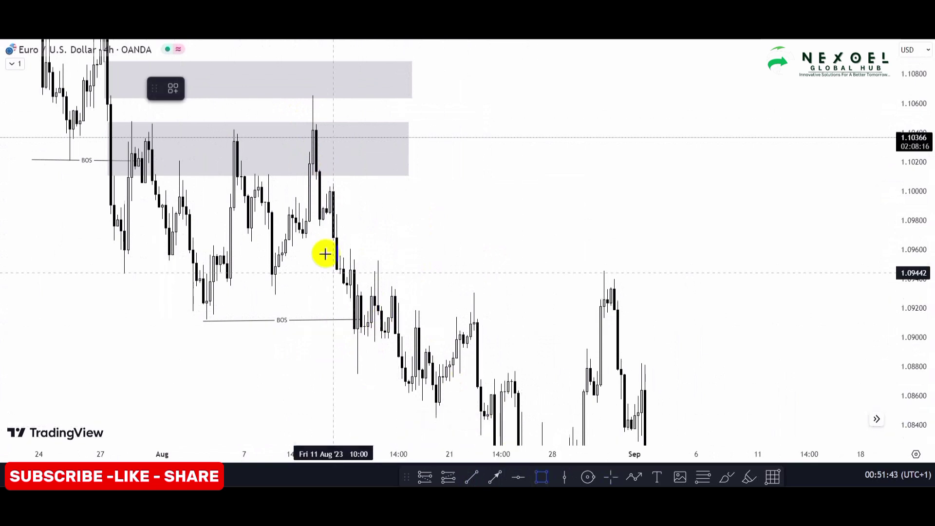
click(332, 239)
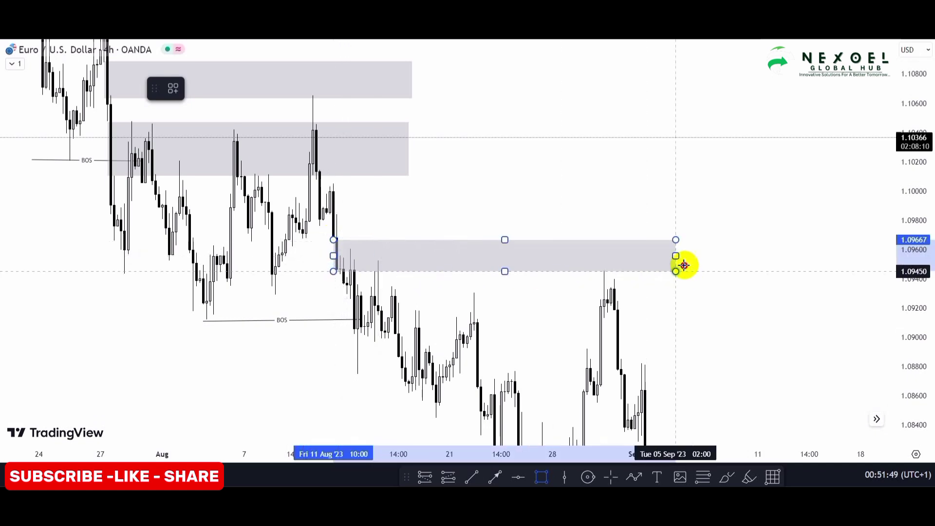
click(692, 255)
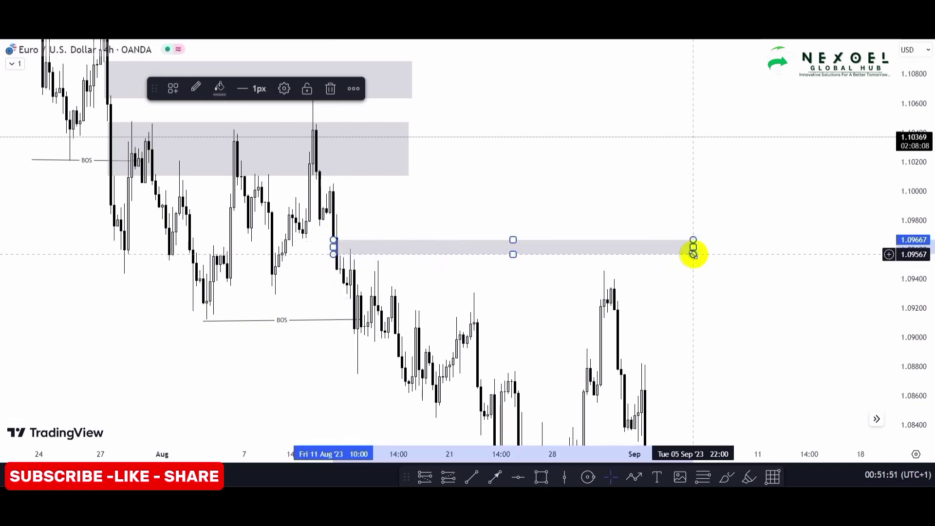
key(Escape)
click(504, 249)
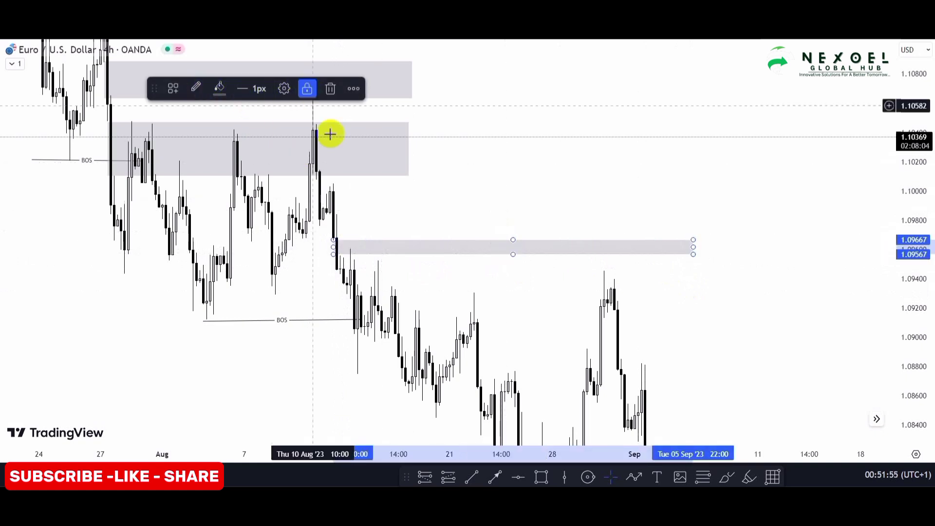
key(Escape)
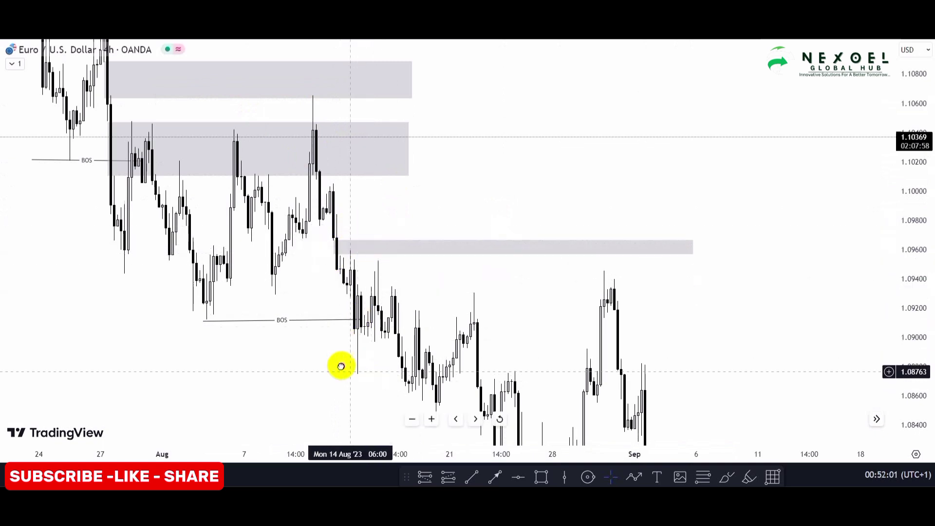
Mark the break of the 18 August swing low with a BOS trend line at about 1.0845.
drag(340, 366, 257, 273)
drag(377, 288, 278, 208)
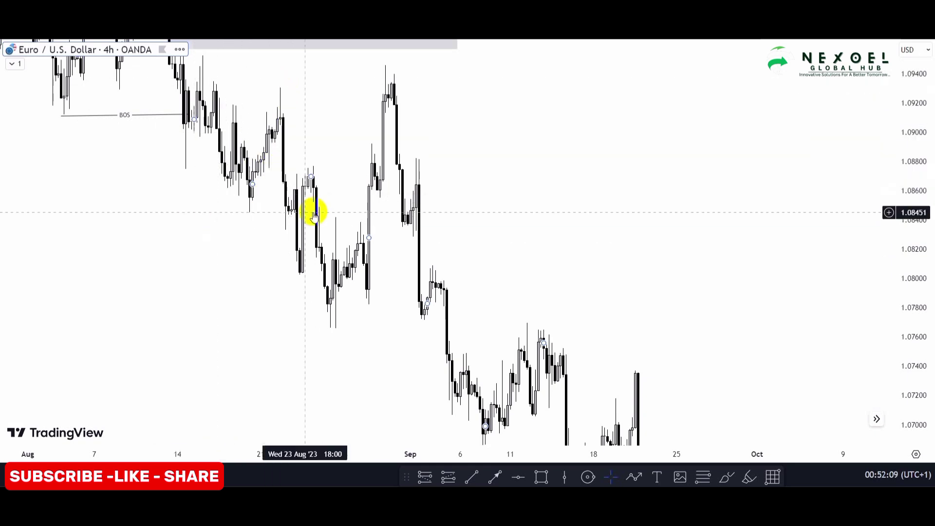
click(471, 479)
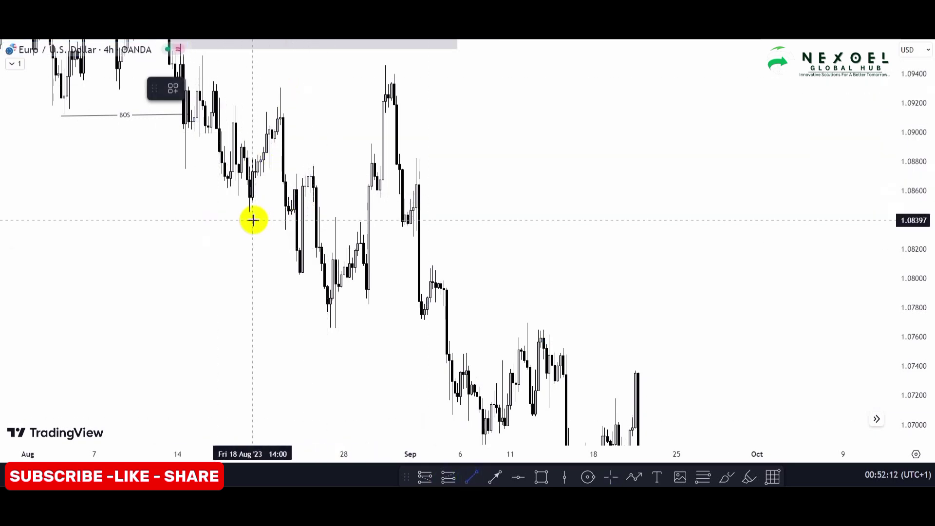
click(219, 213)
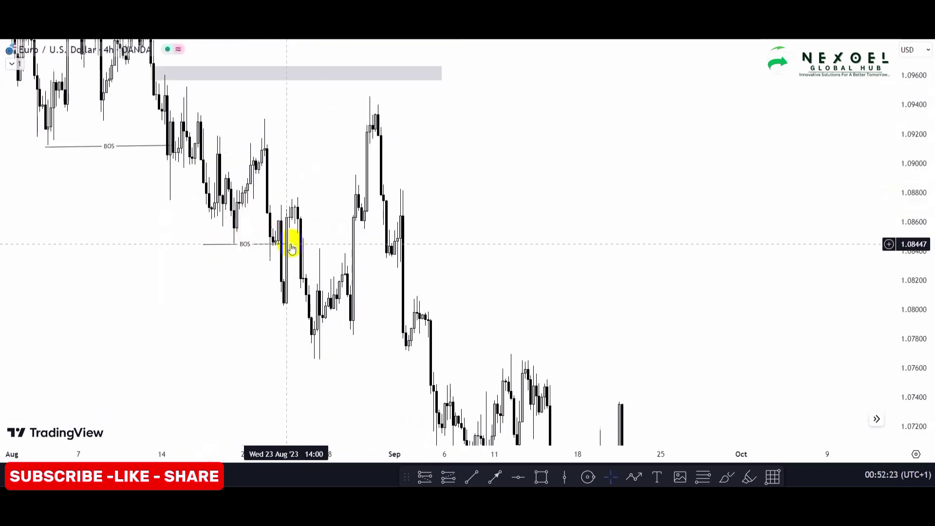
Draw a gap rectangle from the 22 August drop into early September, between about 1.0904 and 1.0872.
click(520, 480)
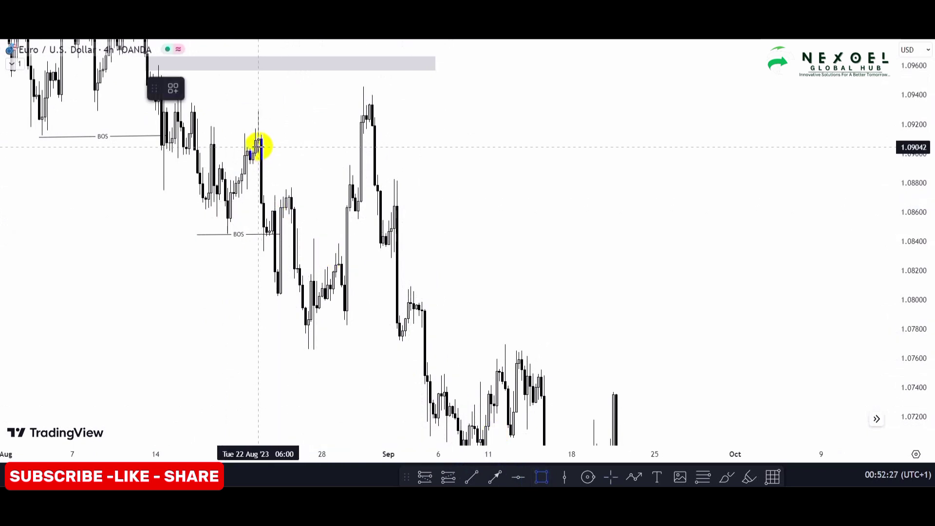
mouse_move(258, 146)
mouse_down()
mouse_move(271, 189)
mouse_move(423, 200)
mouse_up()
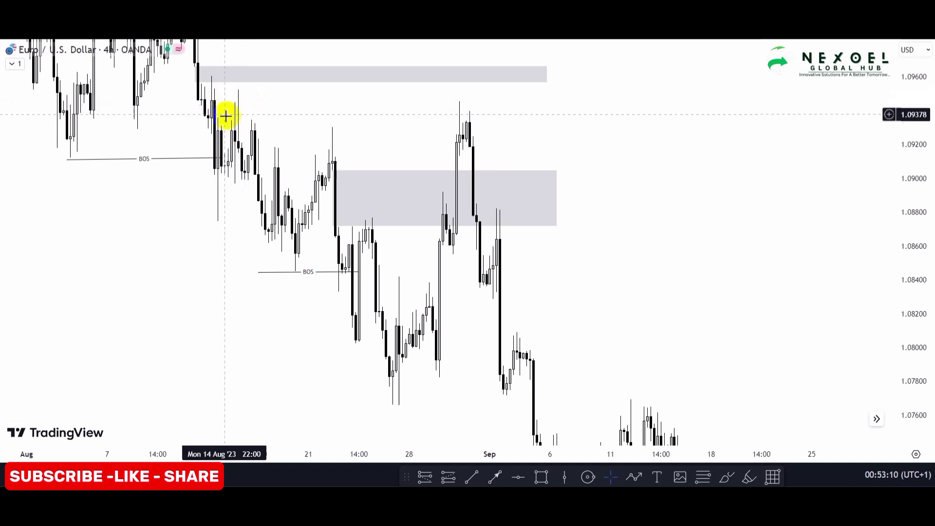
Mark the break of the 25 August swing low with a BOS trend line at about 1.0765, extended to early September.
drag(465, 302, 371, 268)
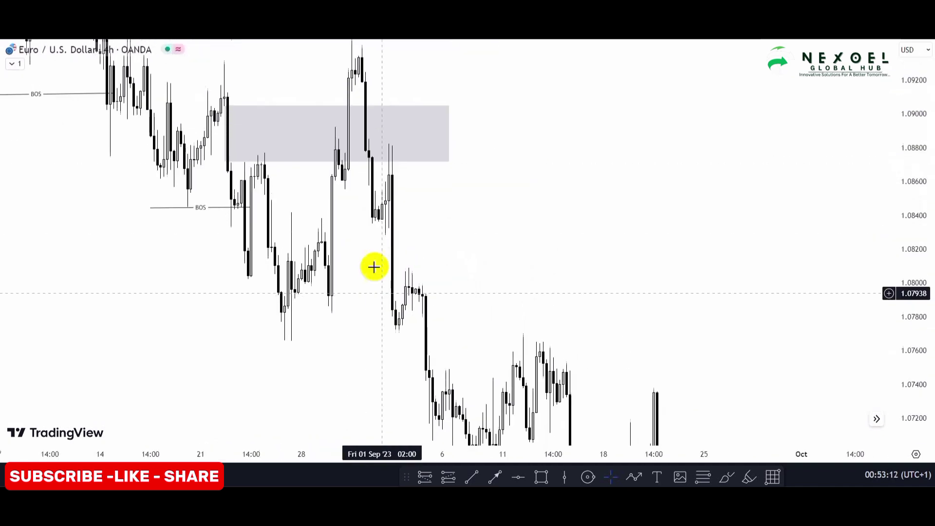
click(472, 480)
click(281, 342)
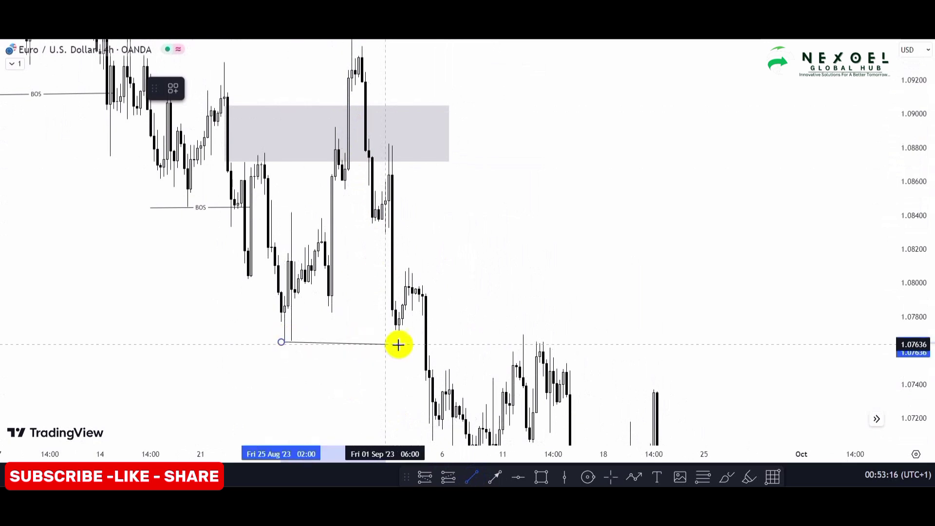
click(427, 341)
Draw a gap rectangle over the 1 September sell-off between about 1.0833 and 1.0789, extended to 27 September.
drag(405, 364, 319, 339)
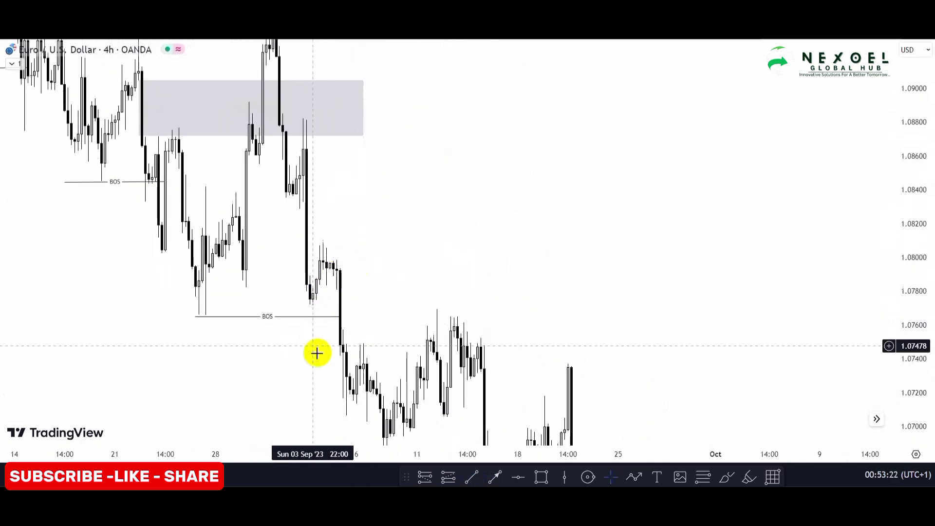
drag(331, 291, 307, 328)
key(alt+shift+r)
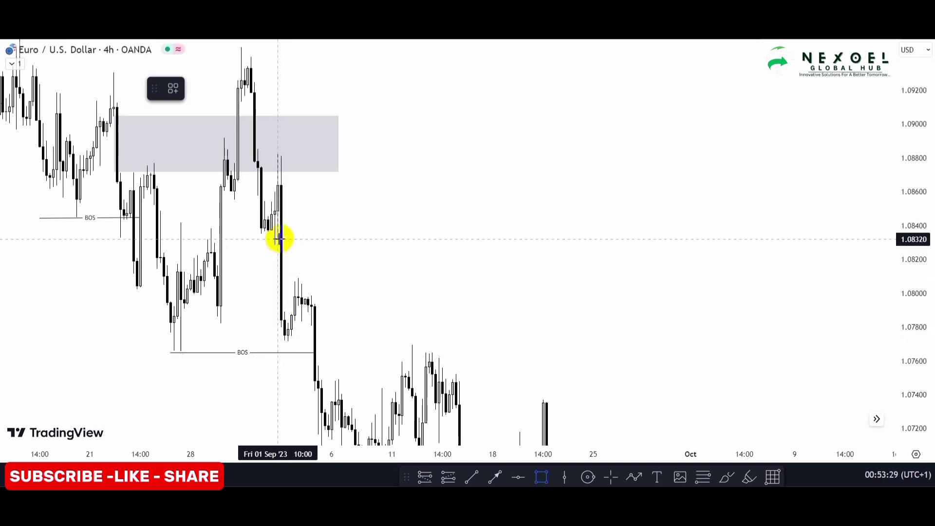
mouse_move(278, 237)
mouse_down()
mouse_move(292, 286)
mouse_move(440, 288)
mouse_move(426, 316)
mouse_move(314, 306)
mouse_move(283, 237)
mouse_move(273, 152)
mouse_move(273, 282)
mouse_move(288, 312)
mouse_move(641, 311)
mouse_up()
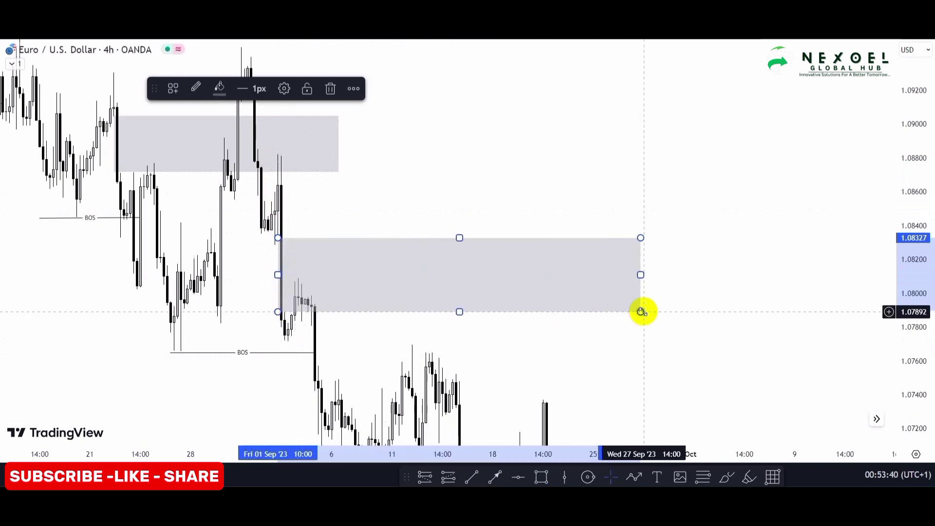
Draw a gap rectangle over the 5 September sell-off between about 1.0781 and 1.0758, extended to 28 September.
click(430, 208)
drag(430, 209, 330, 202)
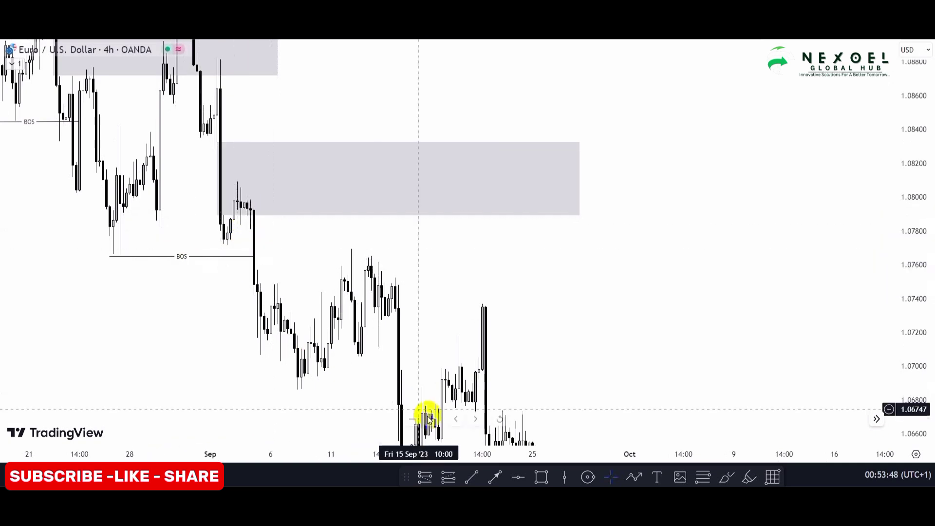
click(426, 480)
click(540, 478)
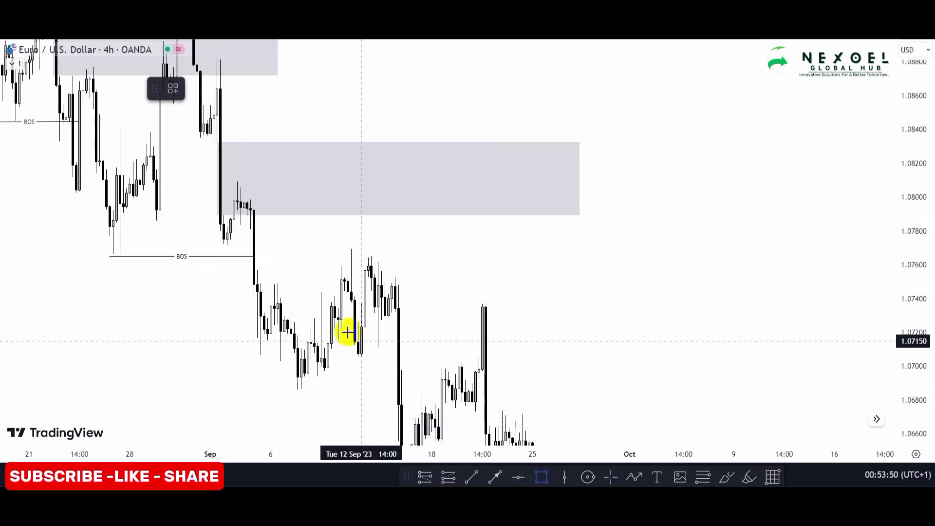
drag(249, 229, 600, 269)
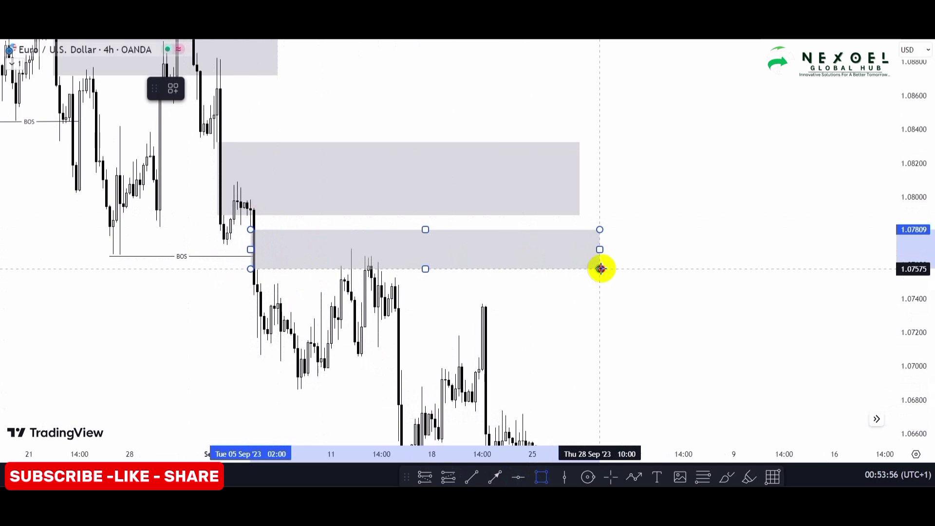
Mark the break of the 7 September swing low with a BOS trend line at about 1.0685, extended to 14 September.
drag(290, 362, 255, 365)
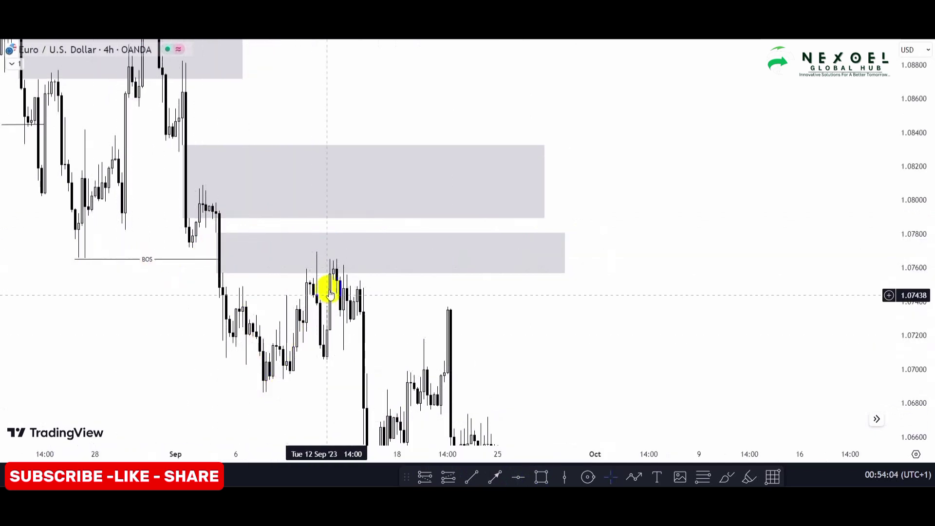
drag(388, 319, 338, 253)
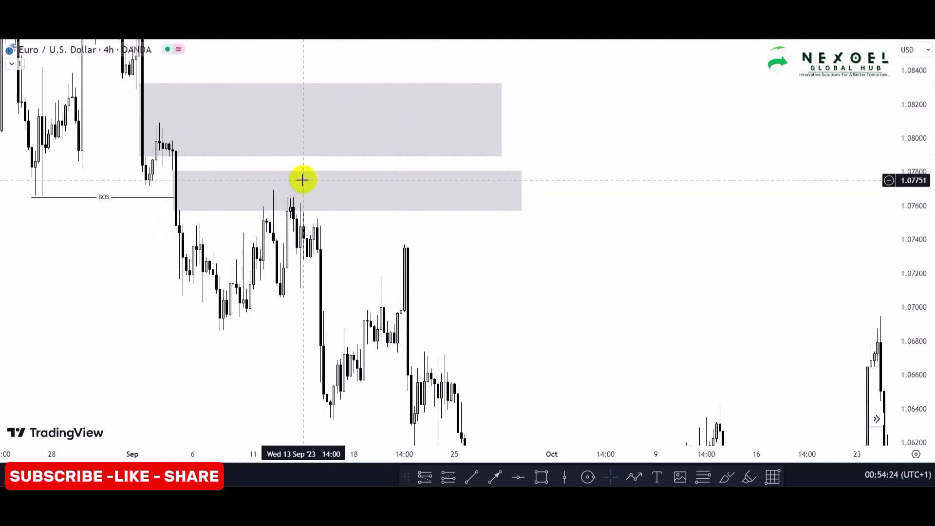
drag(354, 295, 319, 222)
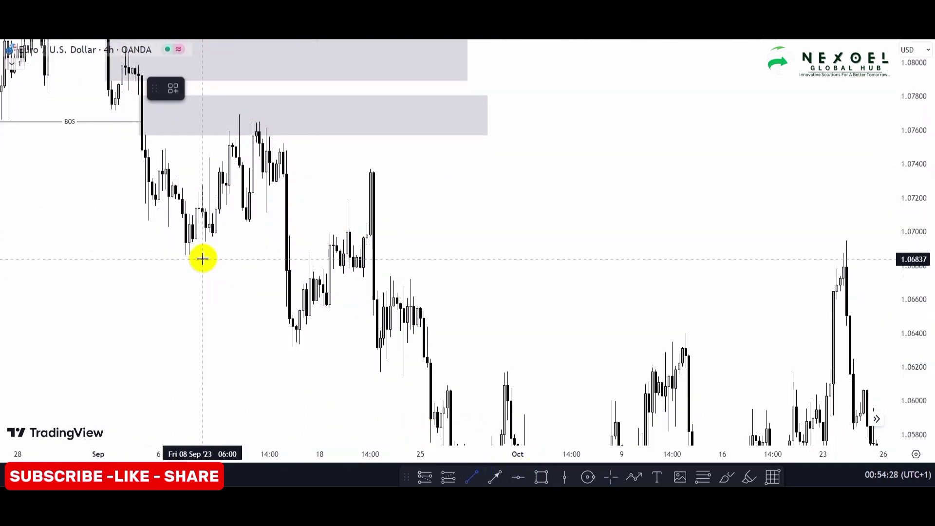
click(183, 255)
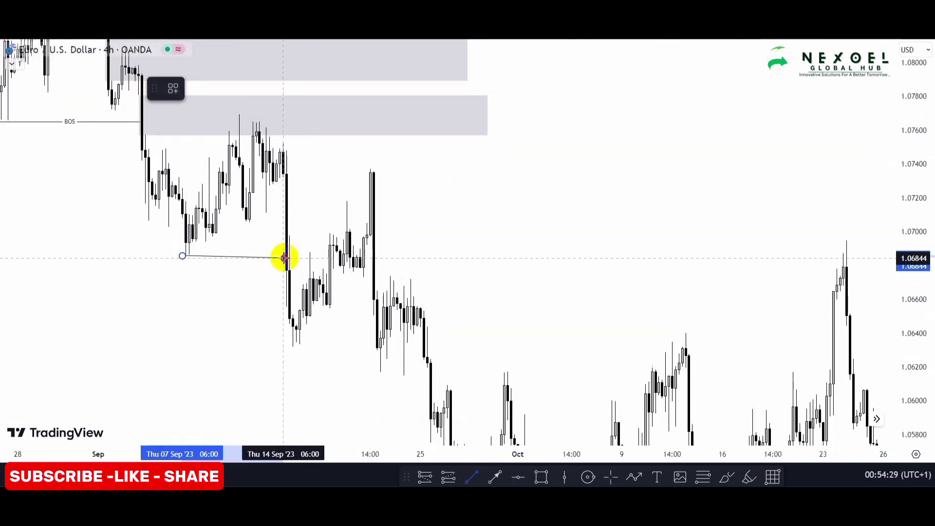
click(286, 255)
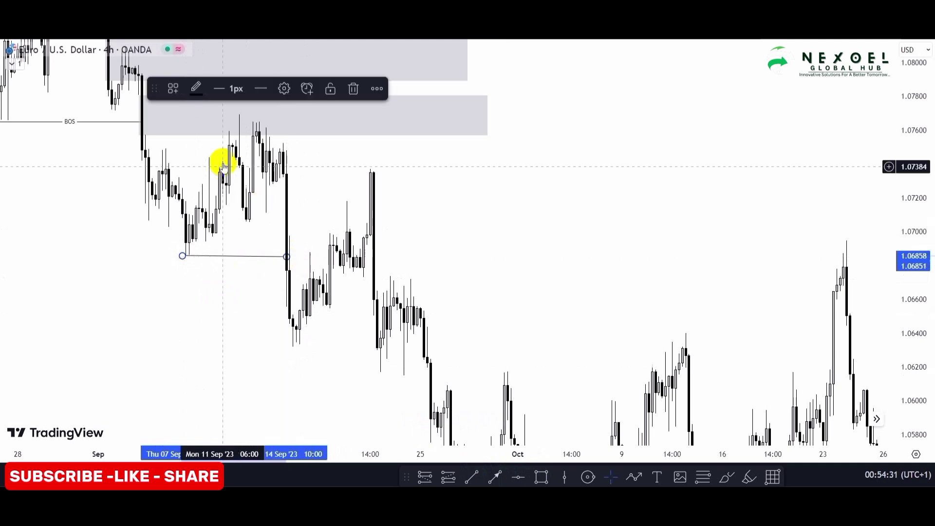
Draw a gap rectangle over the 14 September sell-off between about 1.0732 and 1.0698, extended to 27 September.
drag(262, 253, 225, 253)
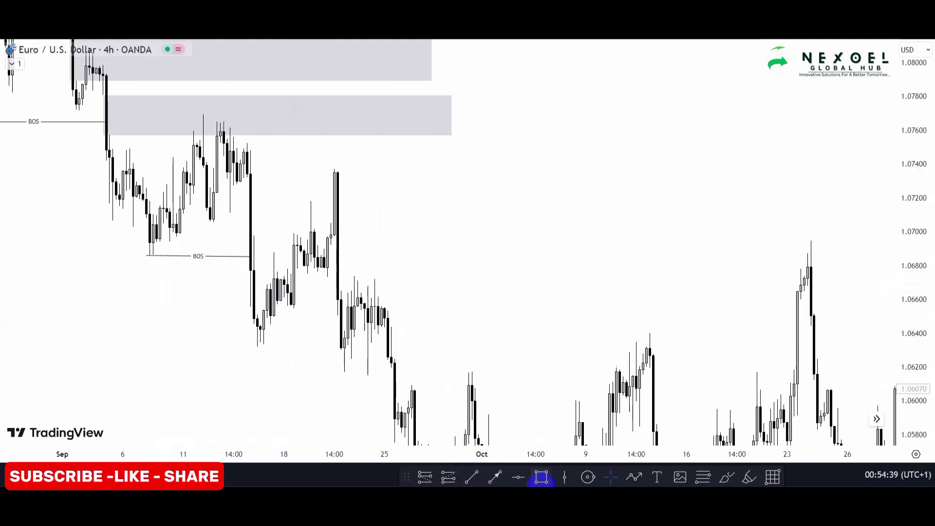
click(541, 478)
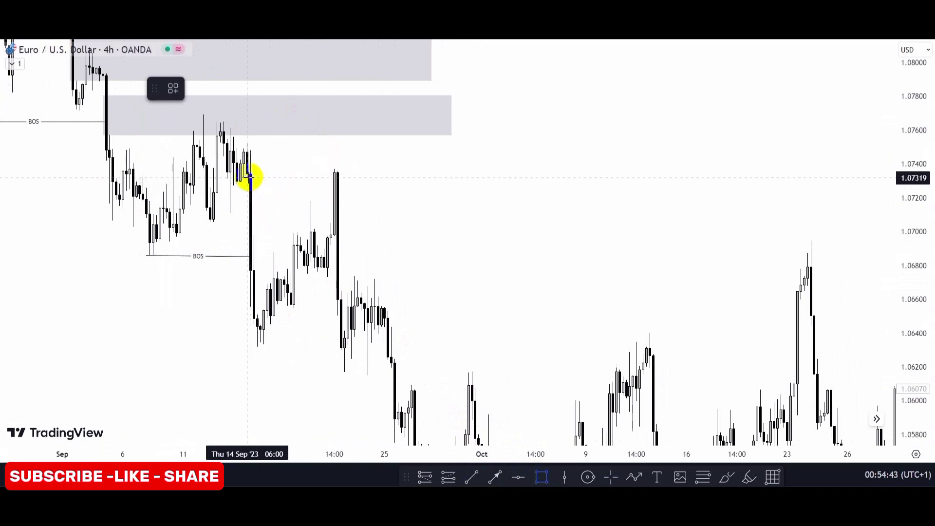
mouse_move(244, 178)
mouse_down()
mouse_move(267, 232)
mouse_move(430, 234)
mouse_up()
click(269, 158)
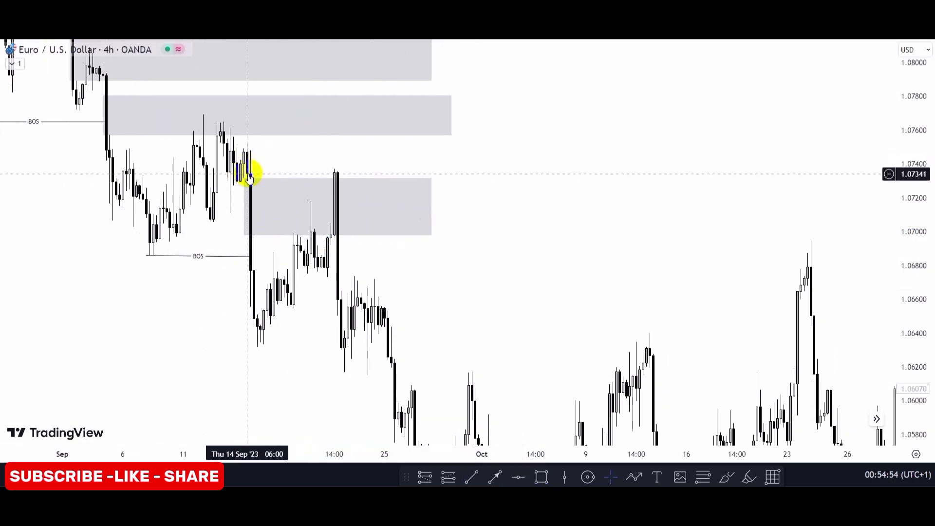
click(267, 233)
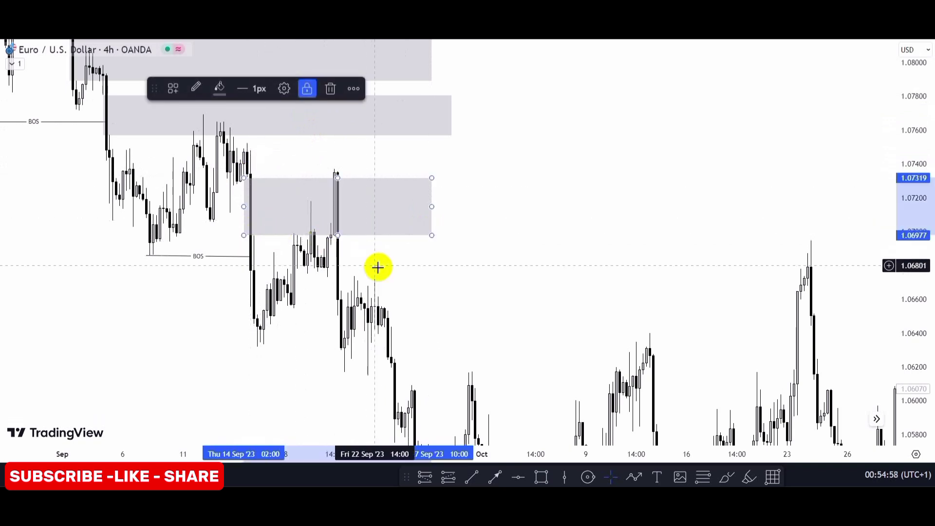
click(467, 271)
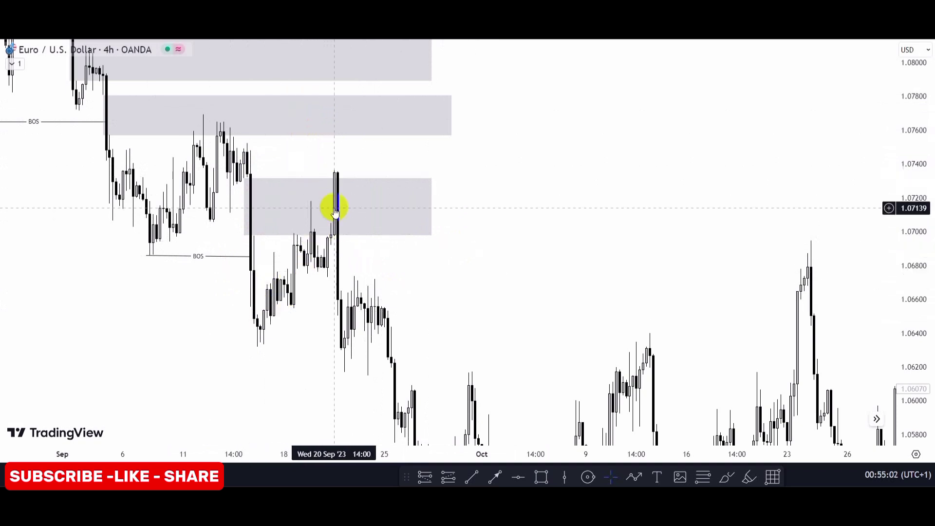
Mark the break of the 14 September swing low with a BOS trend line at about 1.0631.
drag(444, 322, 384, 169)
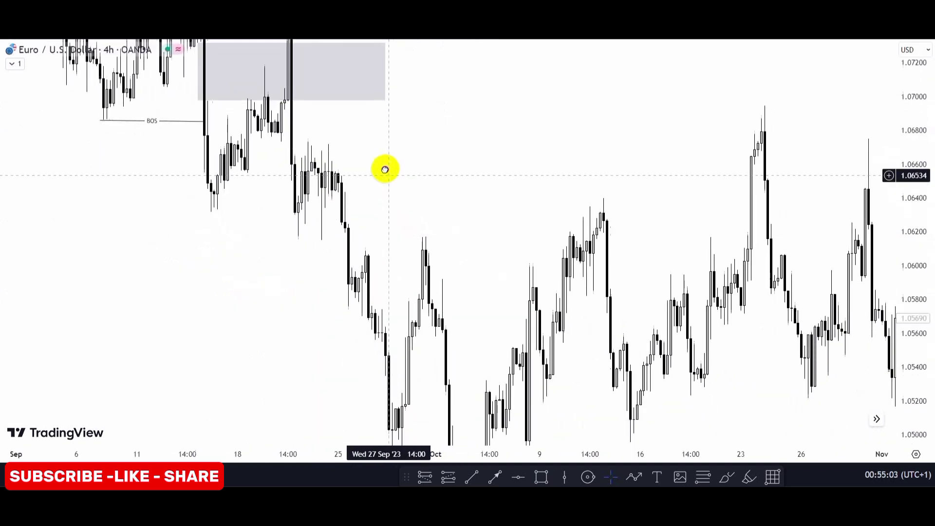
click(525, 479)
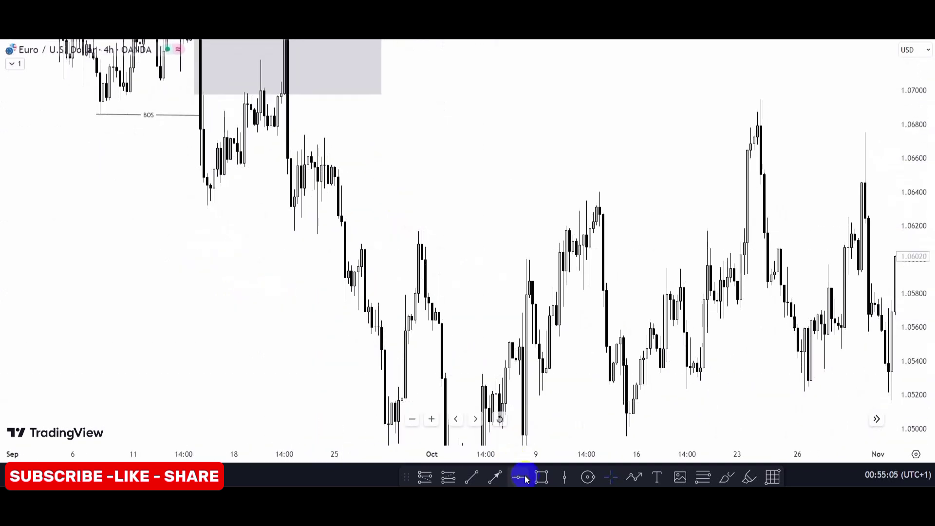
click(476, 476)
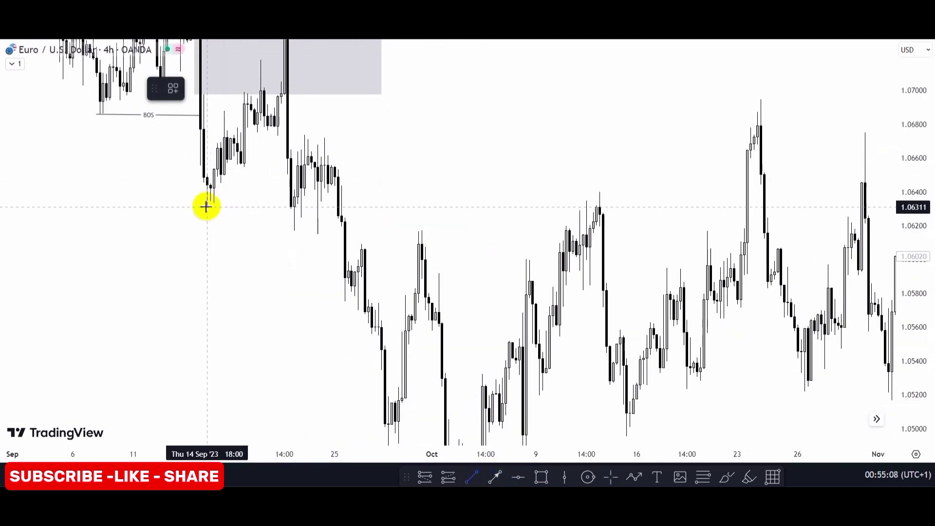
click(206, 207)
click(355, 208)
Draw a gap rectangle over the 20 September sell-off between about 1.0697 and 1.0666, extended to 25 October.
scroll(325, 246, right, 5)
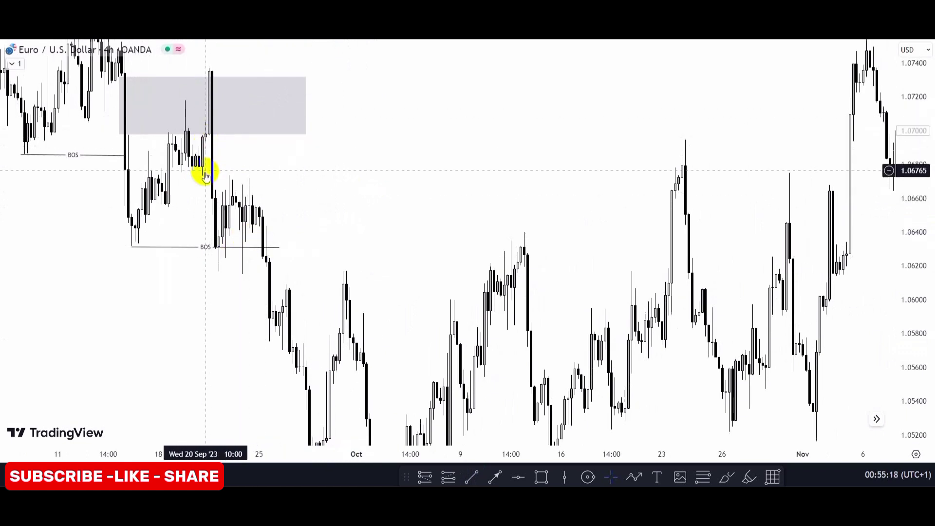
click(492, 481)
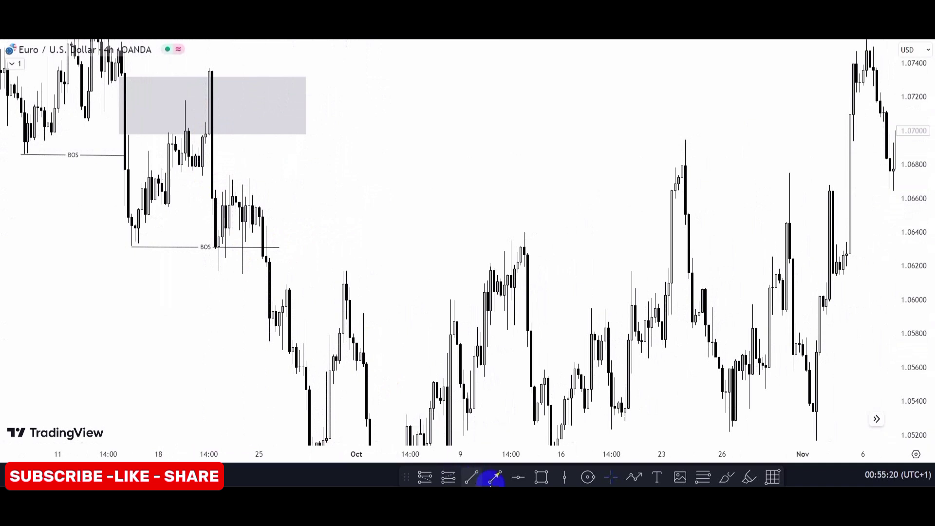
click(540, 476)
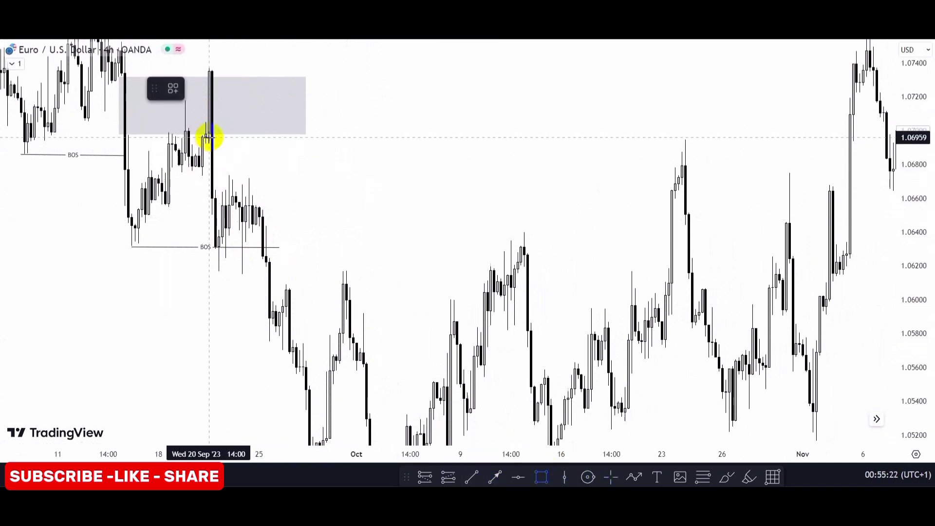
mouse_move(208, 136)
mouse_down()
mouse_move(303, 177)
mouse_move(377, 186)
mouse_move(214, 129)
mouse_move(222, 193)
mouse_move(534, 201)
mouse_move(580, 188)
mouse_move(672, 199)
mouse_move(702, 188)
mouse_up()
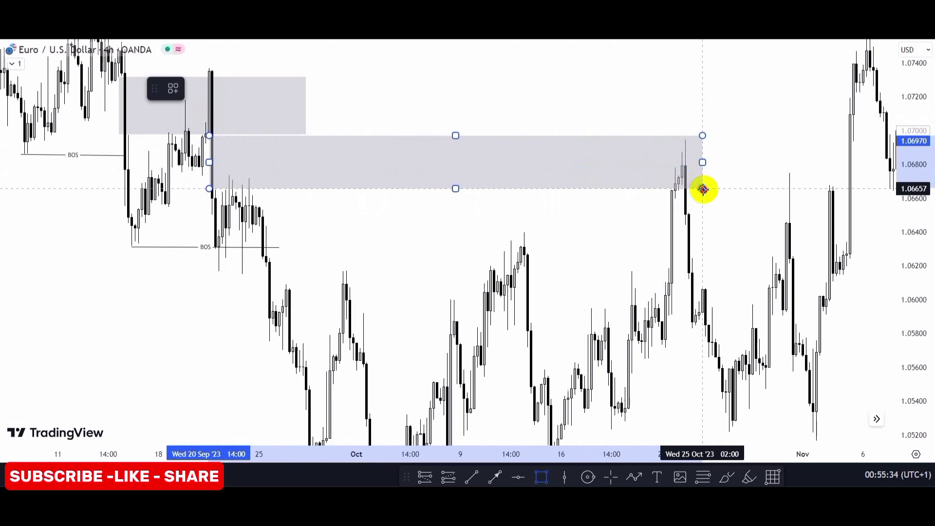
Mark the break of the 25 September swing low with a short BOS trend line at about 1.0571.
drag(272, 238, 258, 209)
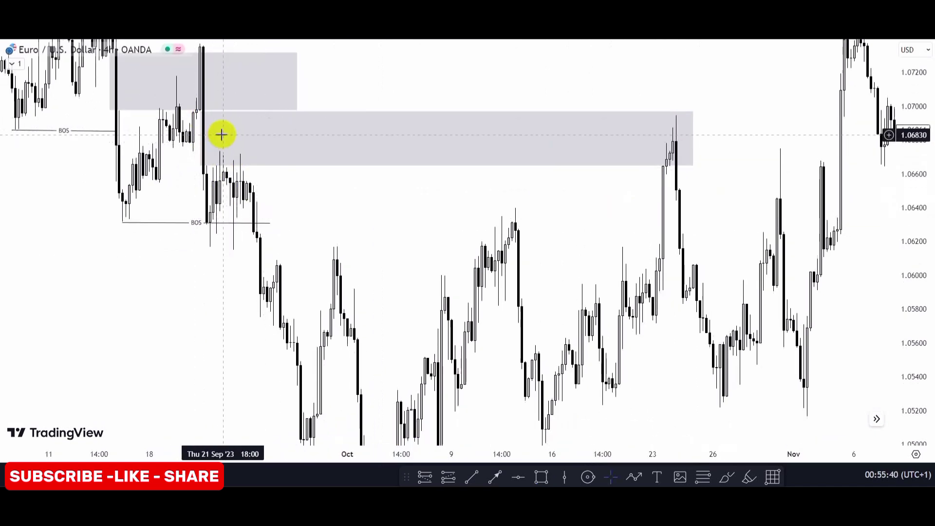
drag(338, 253, 277, 257)
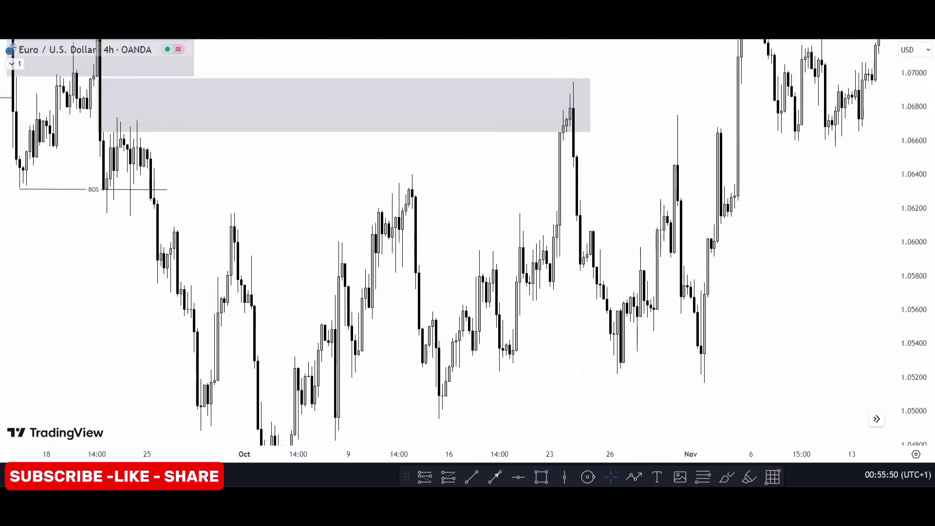
scroll(440, 244, left, 5)
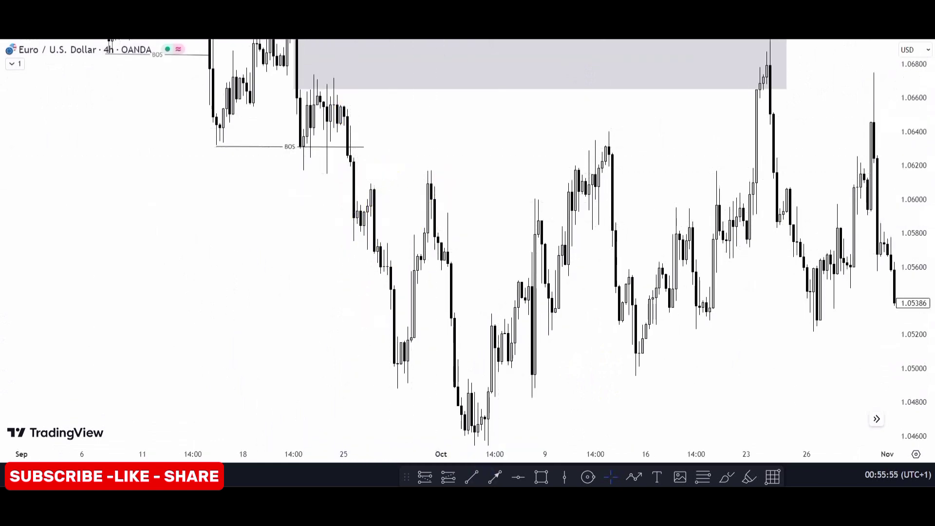
click(479, 476)
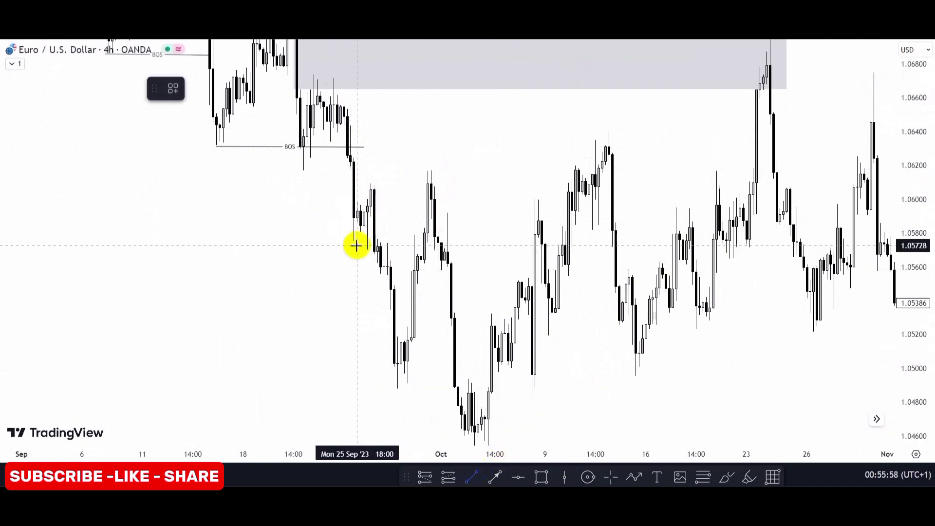
click(351, 250)
click(397, 248)
click(400, 223)
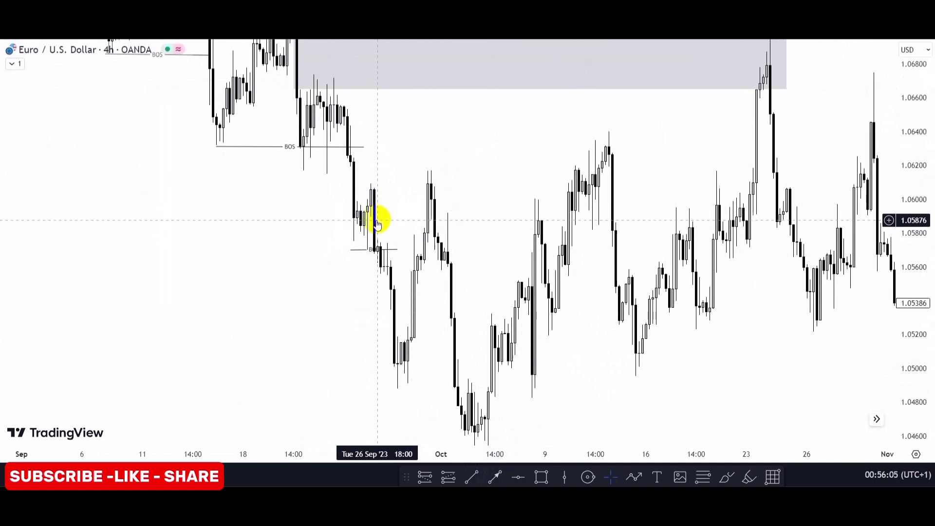
Draw gap rectangles over the 26 September drop, between about 1.0589 and 1.0576, and the 25 September drop, between about 1.0620 and 1.0610.
click(541, 477)
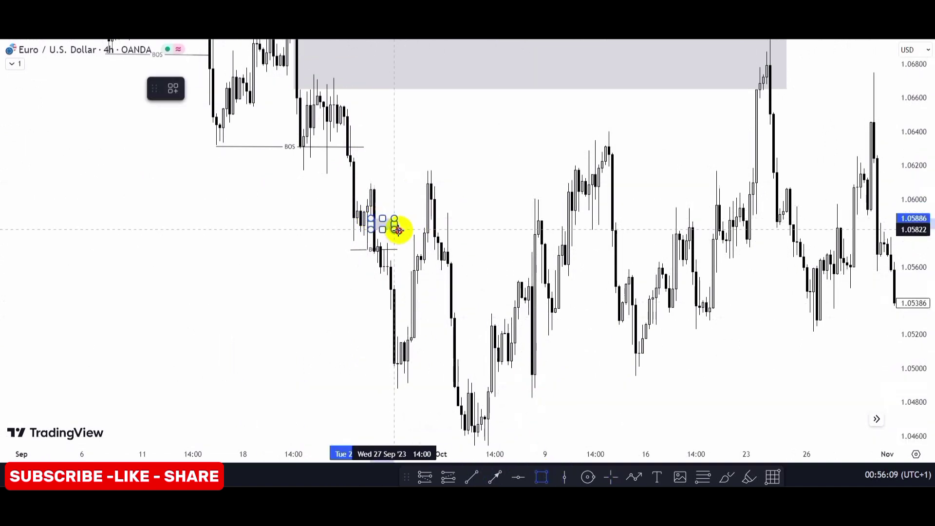
click(414, 237)
click(428, 184)
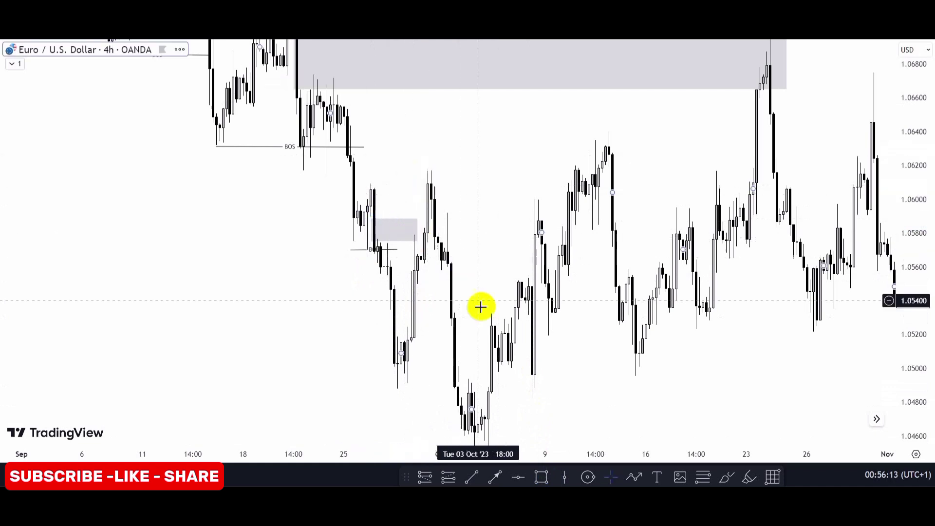
click(535, 478)
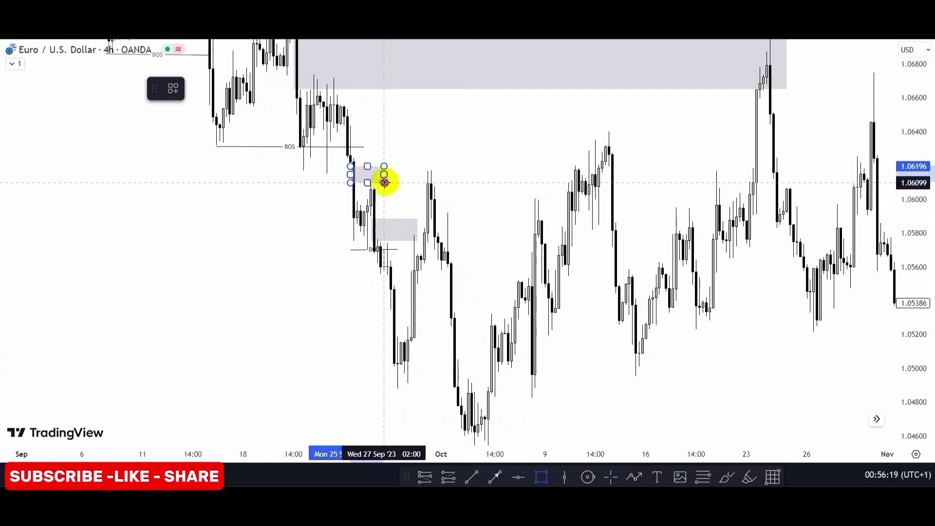
click(463, 183)
Mark the break of the late September swing low with a BOS trend line at about 1.0488, extended to 2 October.
drag(396, 118, 359, 114)
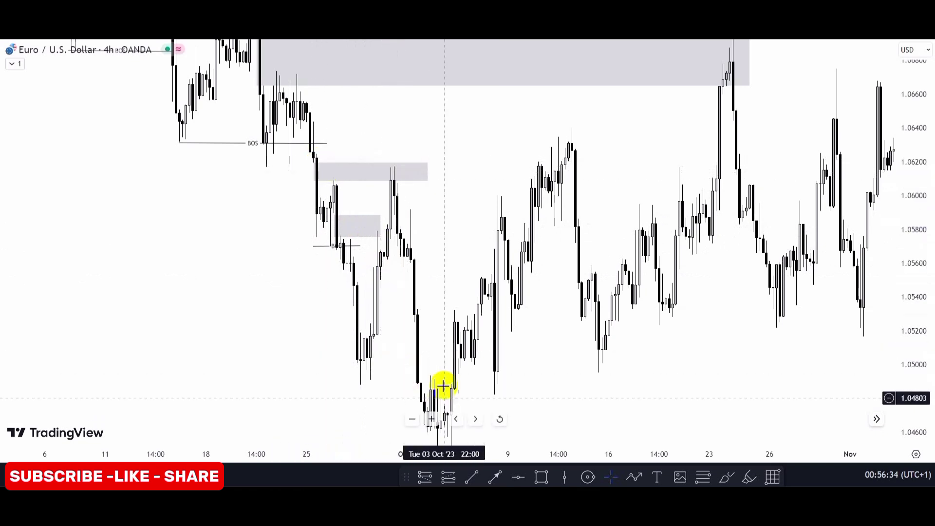
drag(398, 296, 344, 236)
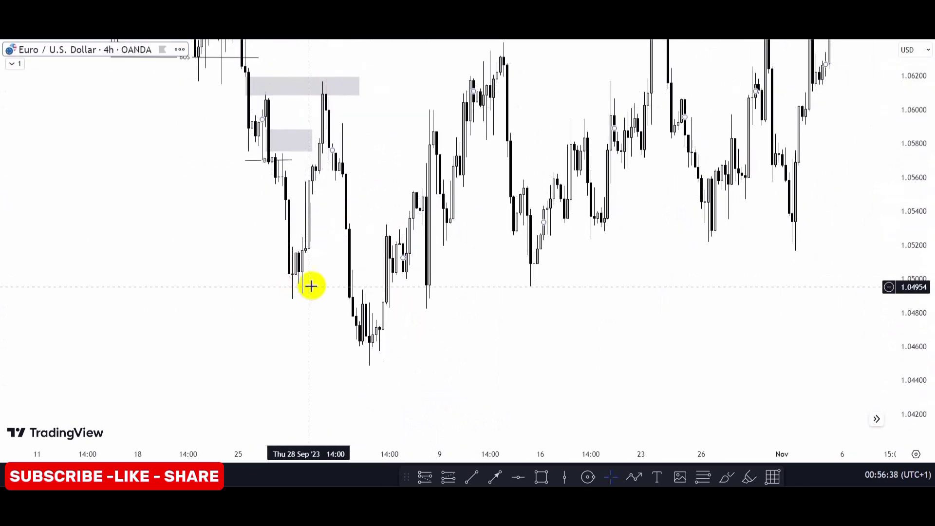
click(473, 477)
click(289, 299)
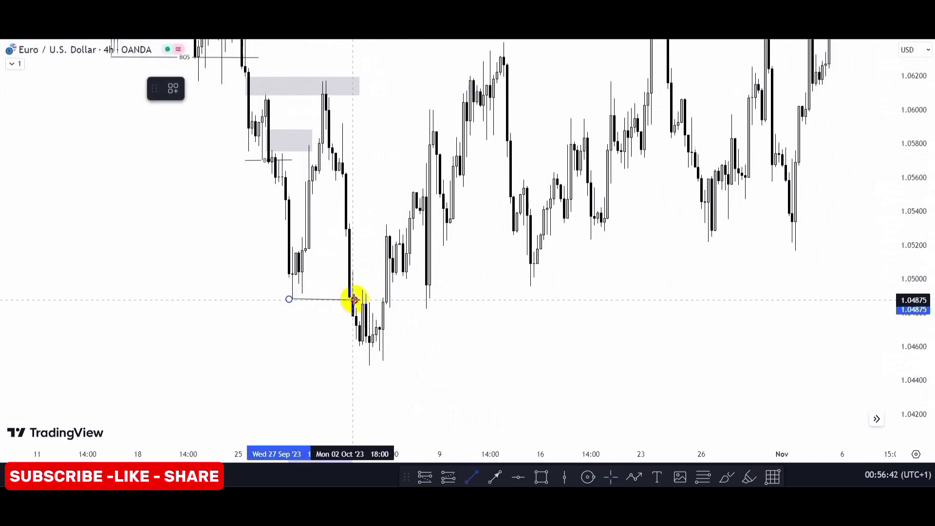
click(353, 300)
click(177, 89)
click(205, 146)
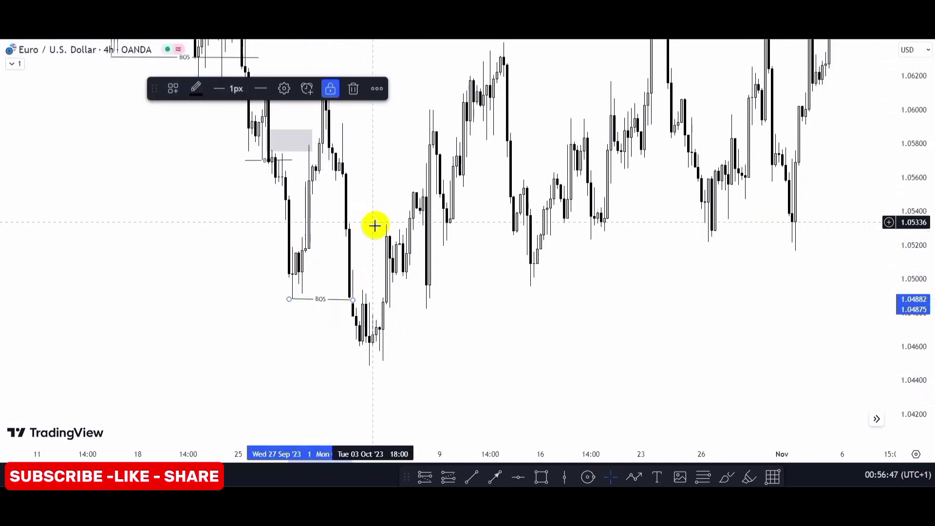
Mark the change of character above the 29 September swing high with a dashed CHoCH trend line at about 1.0618, extended to 11 October.
drag(374, 223, 359, 281)
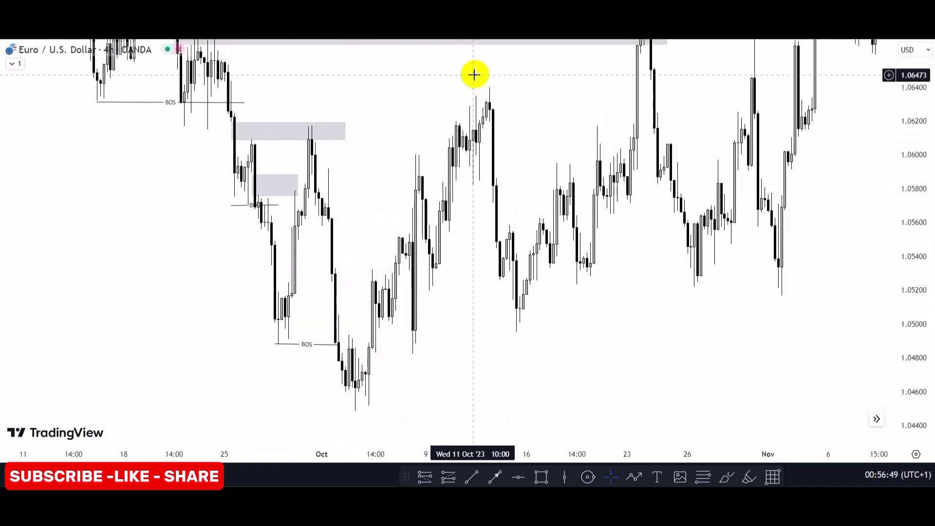
click(530, 479)
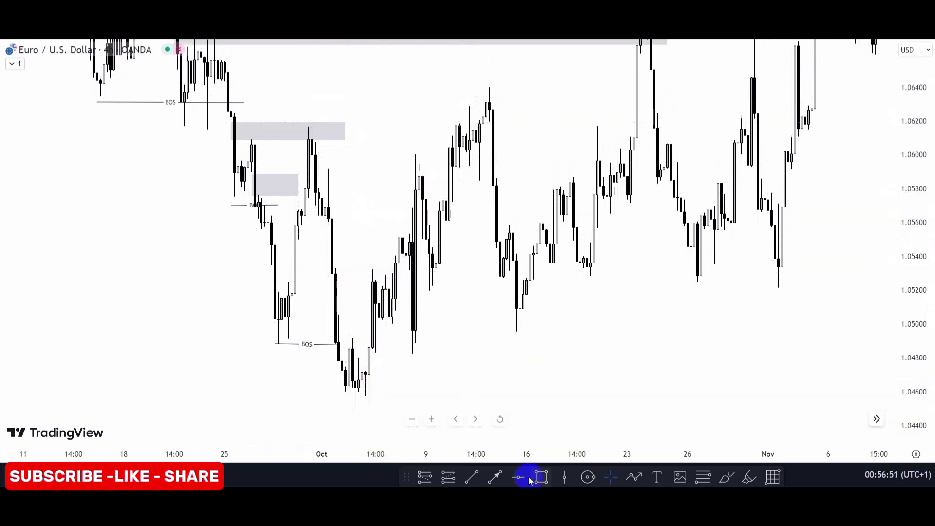
click(475, 478)
click(308, 125)
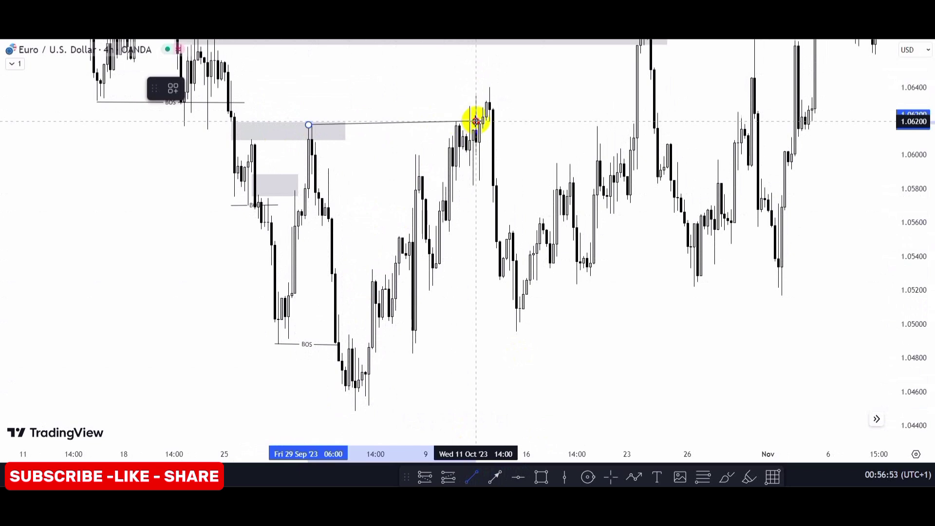
click(467, 125)
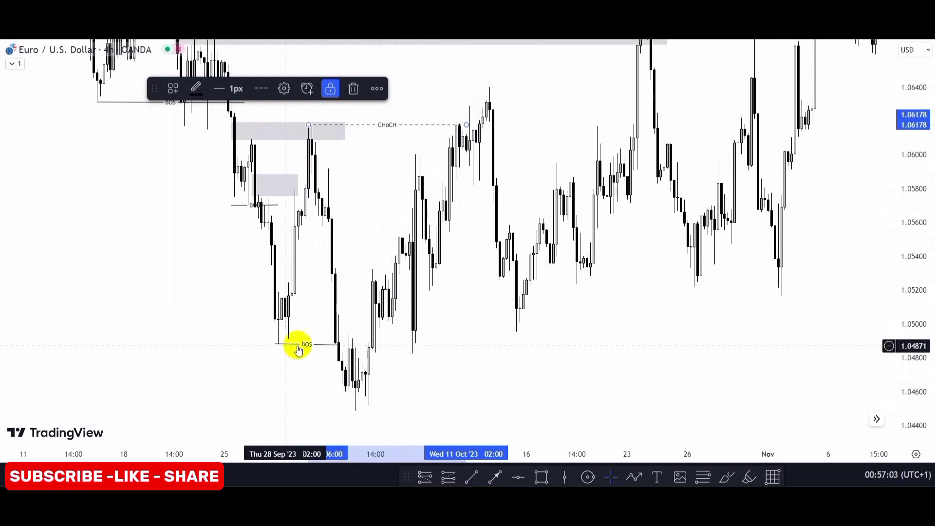
Mark the break of the 12 October swing high with a BOS trend line at about 1.0641, extended to 23 October.
drag(301, 316, 167, 317)
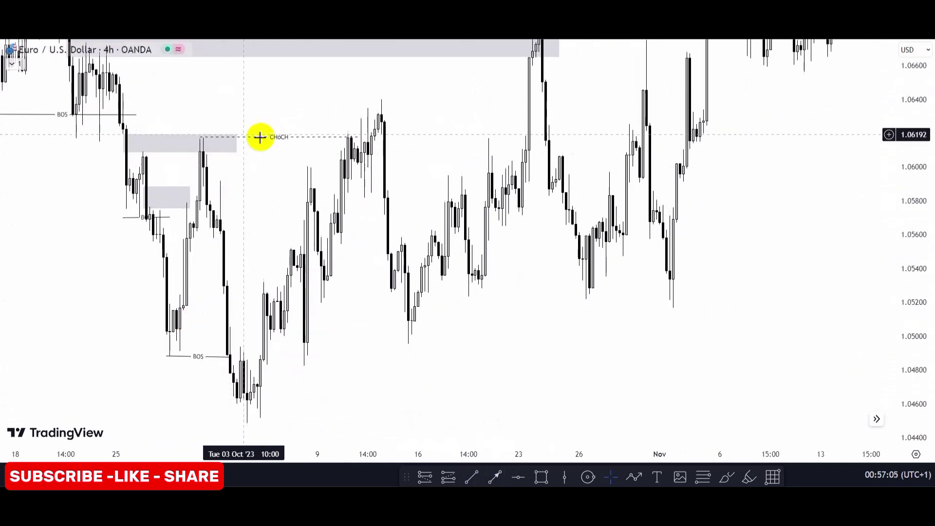
scroll(302, 142, up, 2)
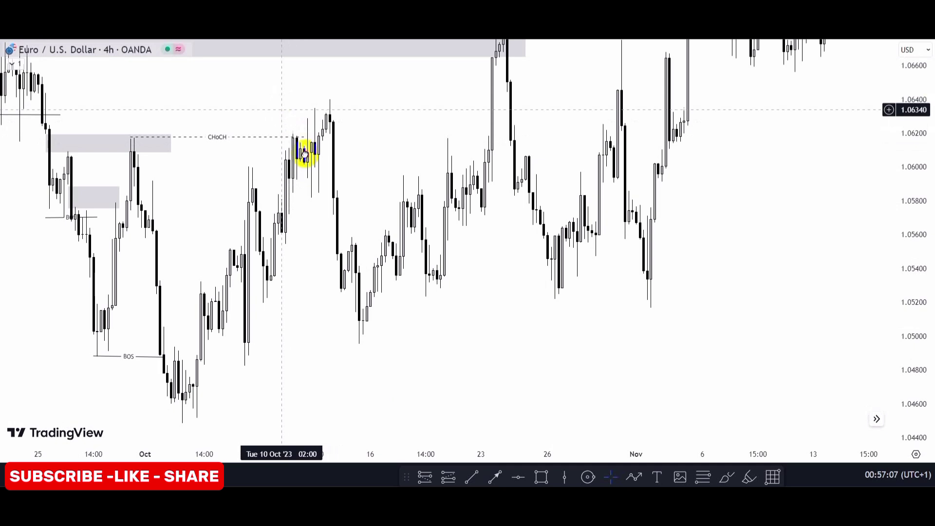
drag(303, 151, 331, 204)
drag(924, 181, 908, 219)
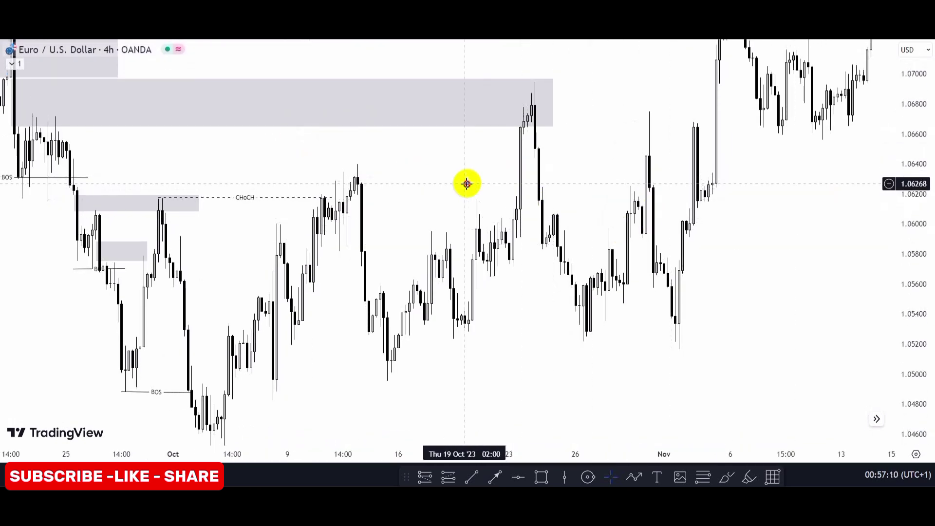
drag(466, 184, 523, 188)
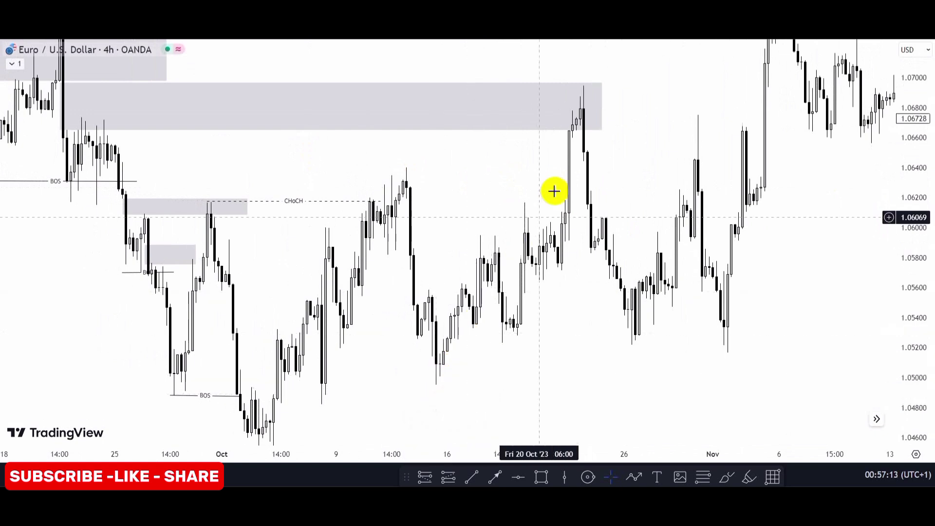
click(472, 477)
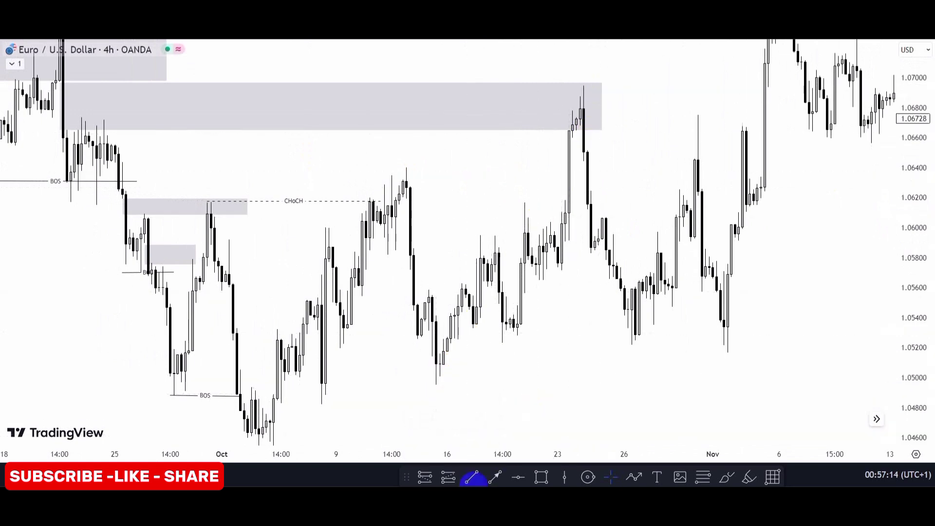
click(407, 166)
click(568, 166)
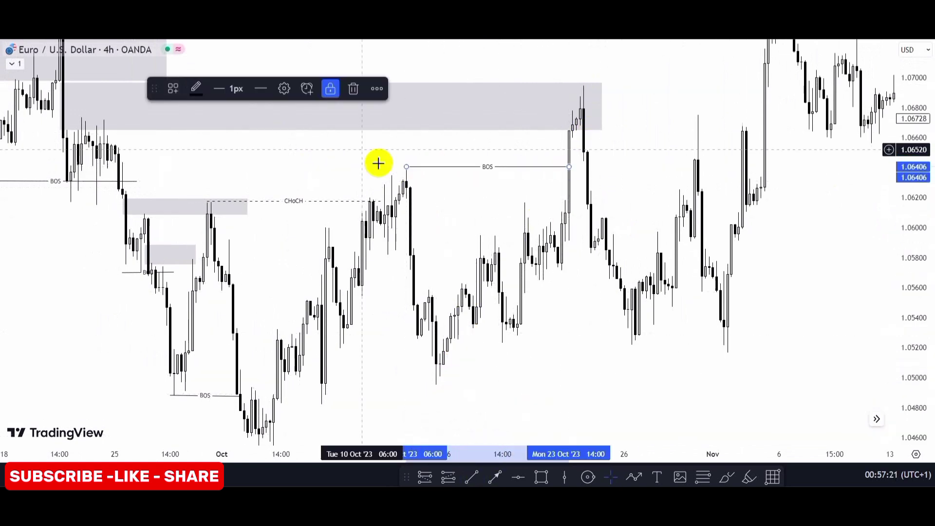
click(420, 196)
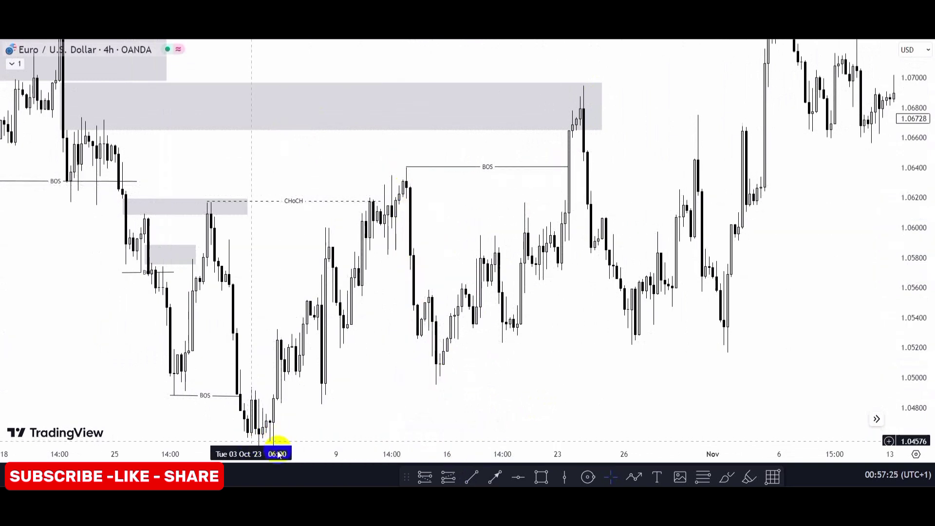
Draw a gap rectangle over the 23 October rally candle between about 1.0659 and 1.0618.
scroll(285, 404, right, 3)
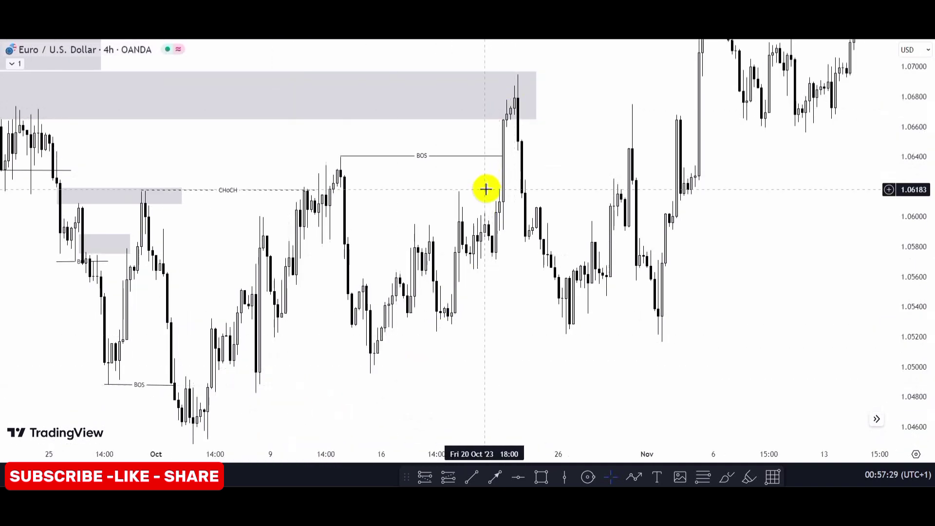
click(541, 477)
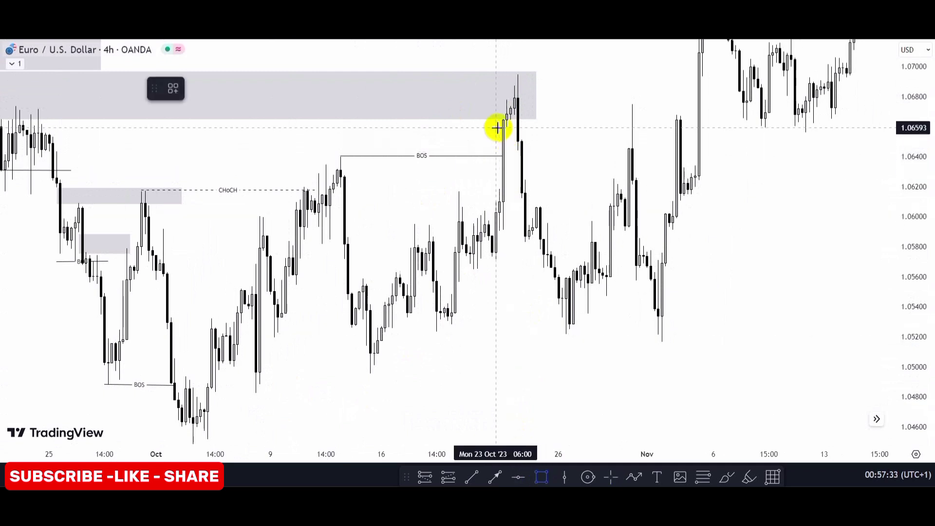
drag(496, 127, 521, 190)
click(547, 138)
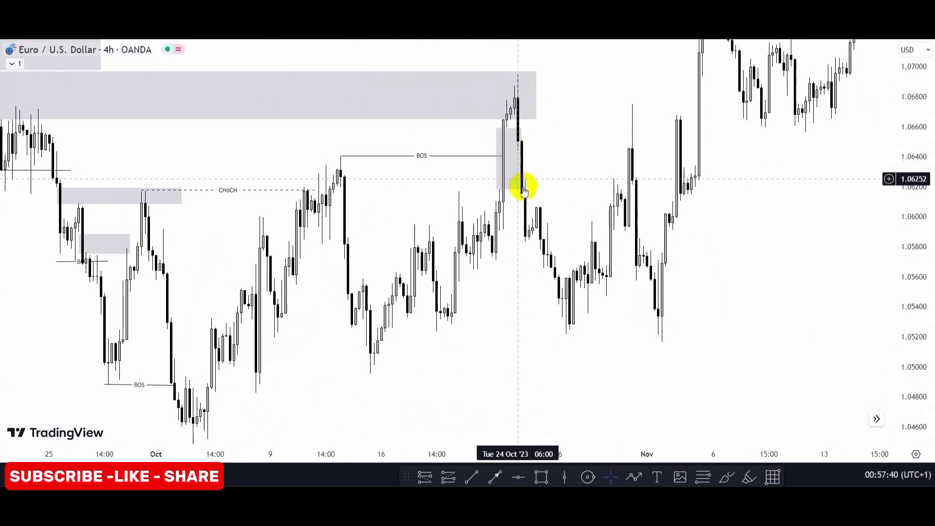
Draw a gap rectangle over the 19 October rally between about 1.0557 and 1.0551, extended to 2 November.
click(537, 482)
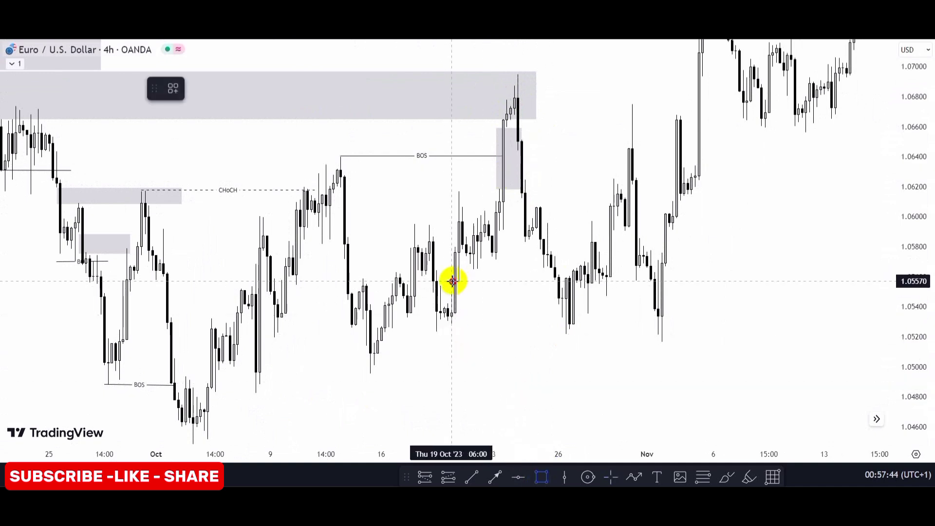
drag(452, 281, 668, 289)
click(664, 313)
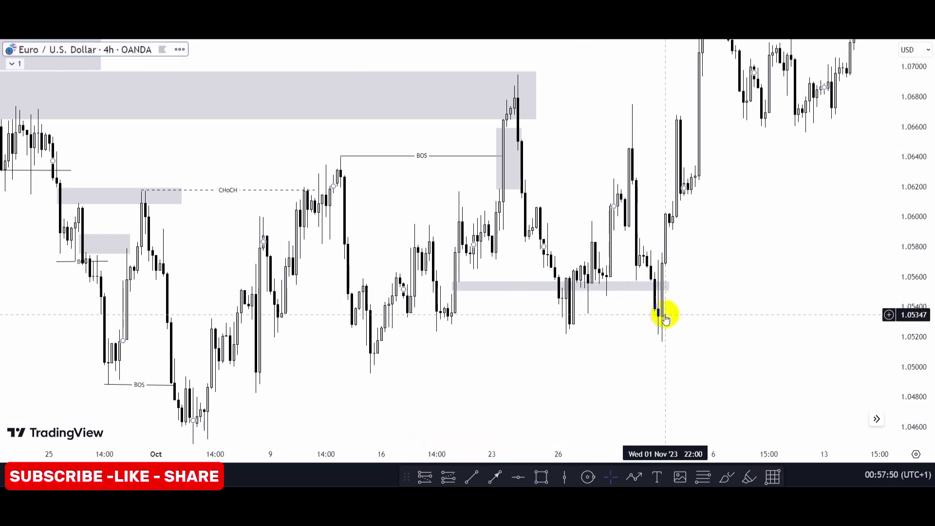
click(648, 288)
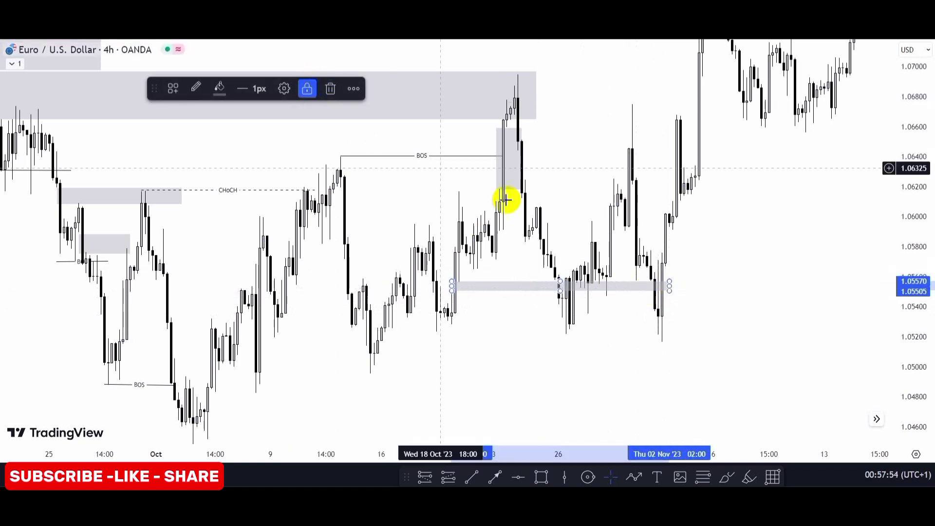
click(549, 234)
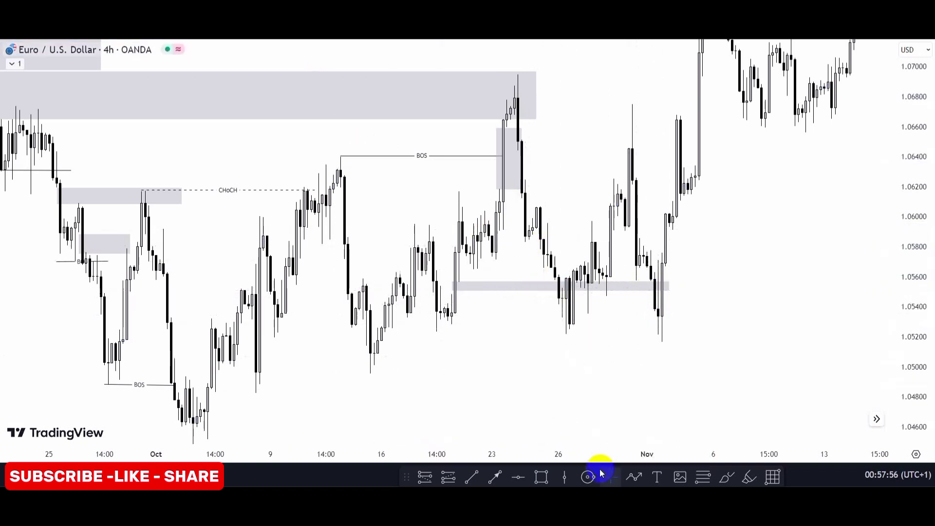
Draw a thin gap rectangle at the start of the 23 October rally, between about 1.0591 and 1.0588.
click(550, 478)
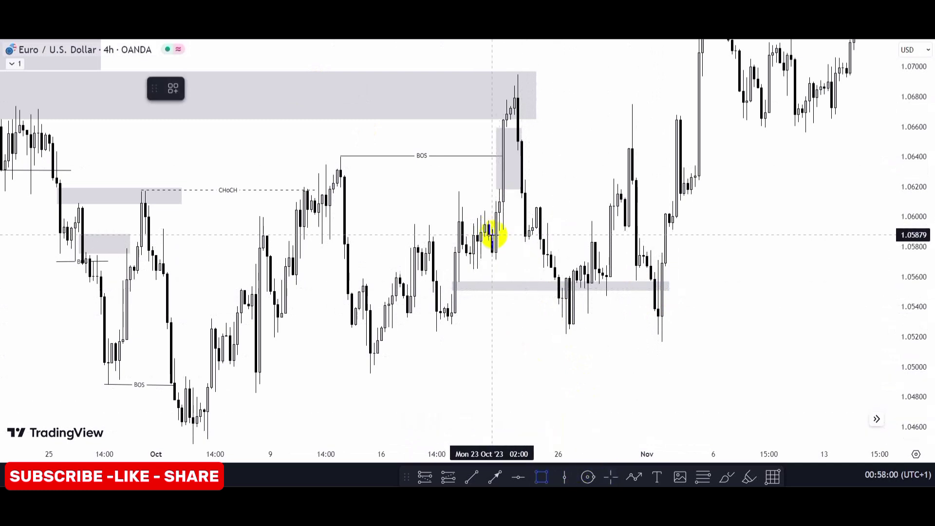
click(535, 232)
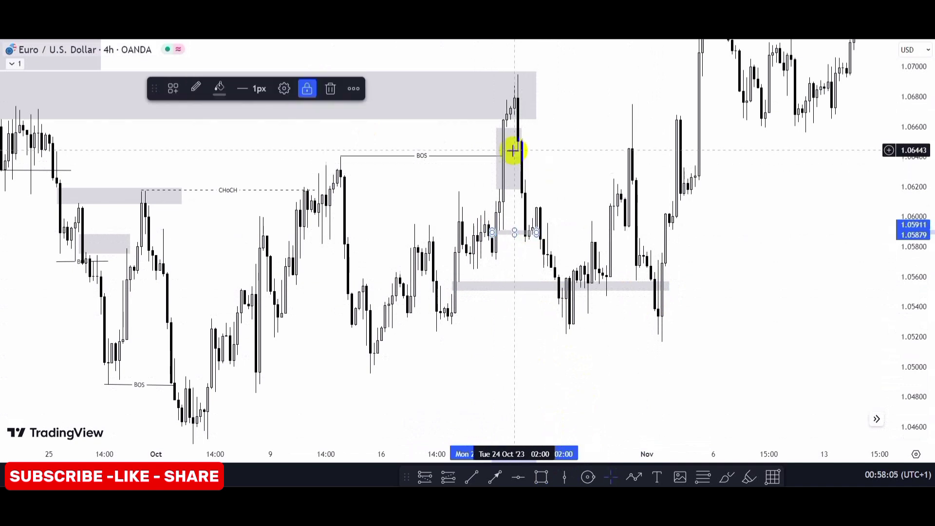
click(546, 261)
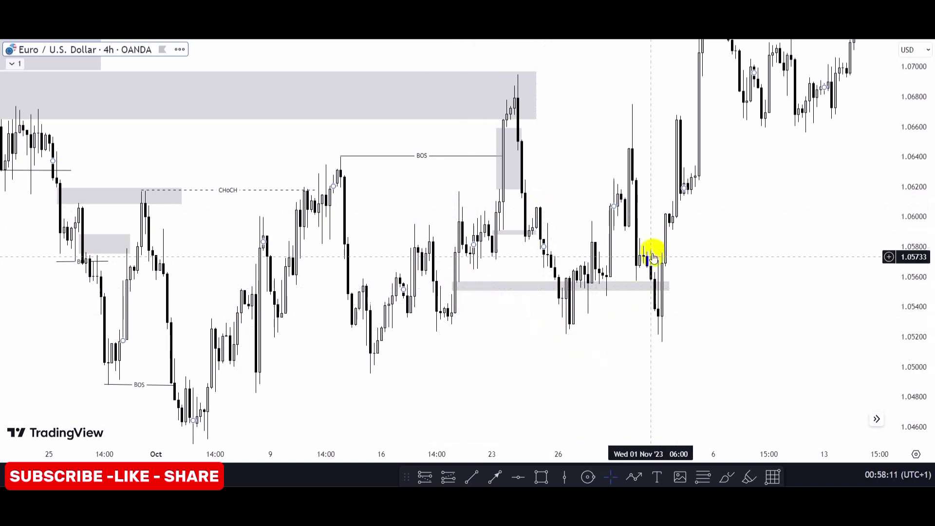
Mark the break of the 24 October swing high with a BOS trend line at about 1.0695, extended to 3 November.
drag(640, 182, 486, 292)
click(471, 476)
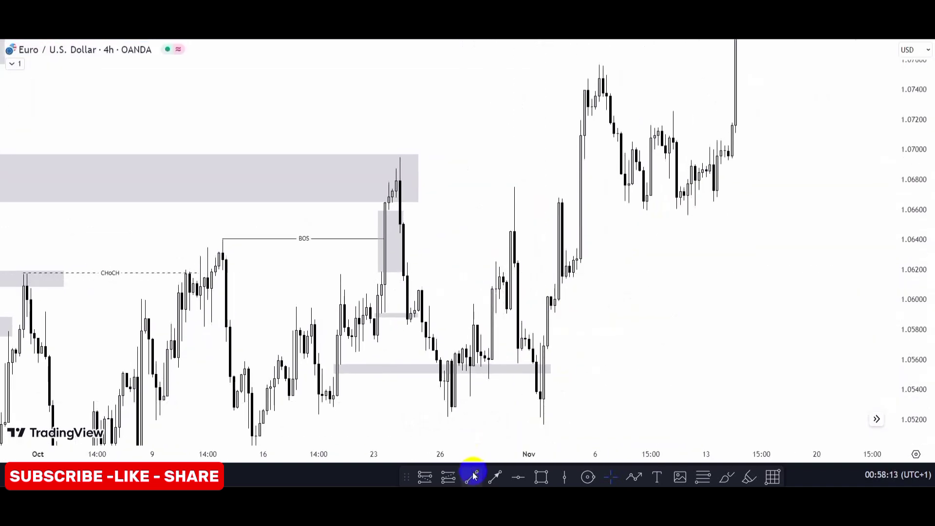
click(397, 157)
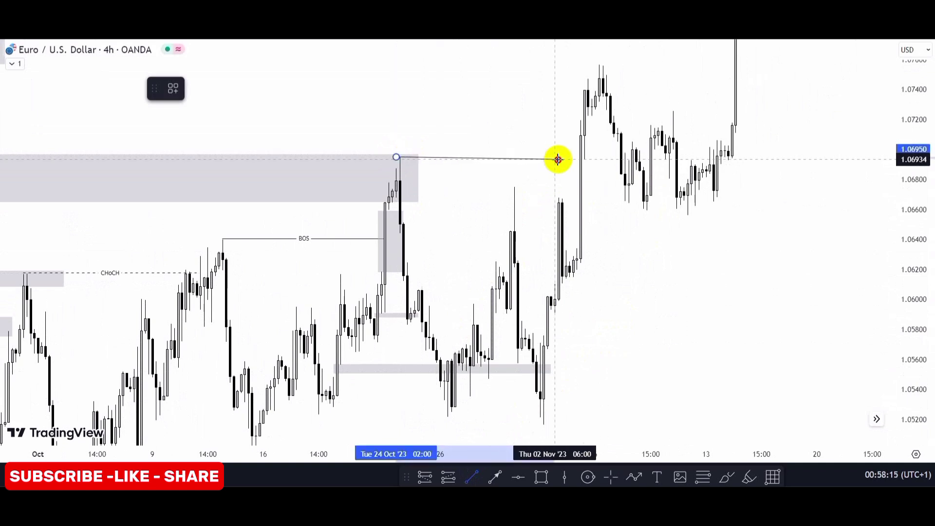
click(582, 156)
Draw a gap rectangle over the 3 November rally between about 1.0695 and 1.0633, extended to 20 November.
drag(523, 168, 372, 160)
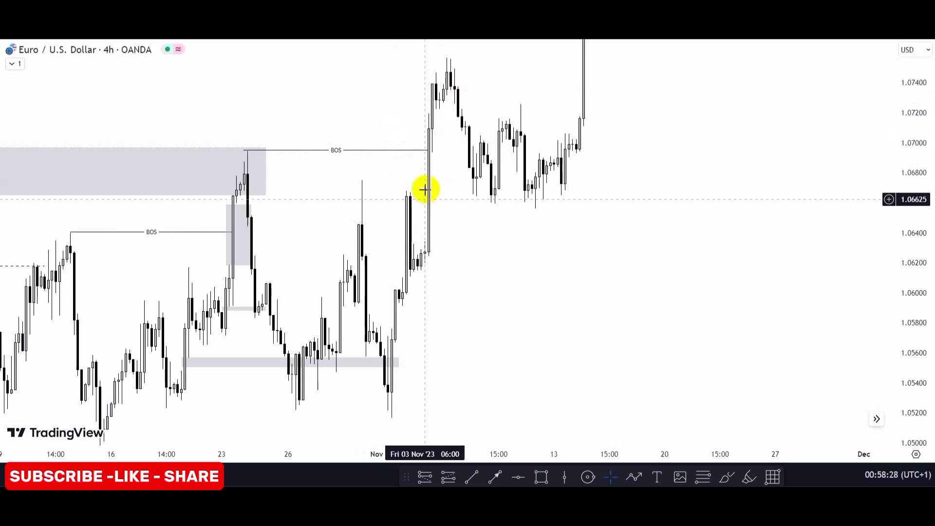
click(524, 478)
click(542, 477)
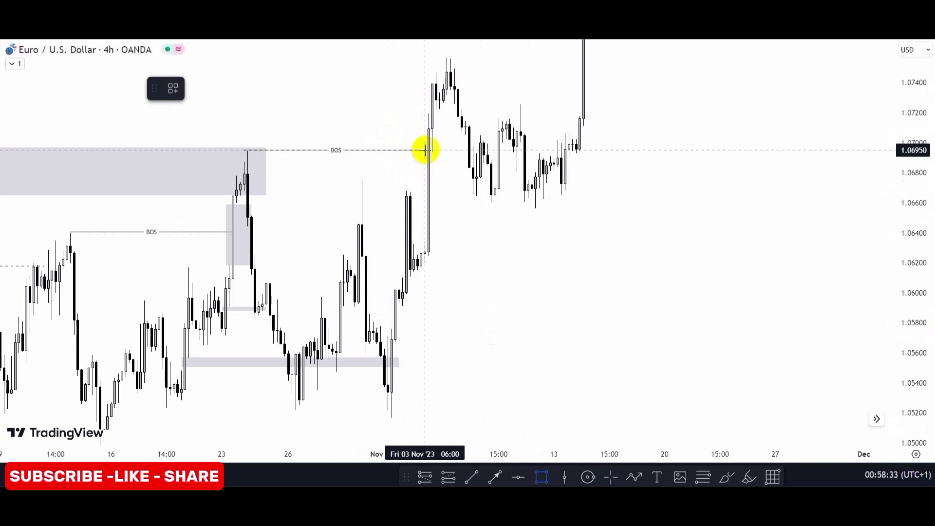
mouse_move(440, 155)
mouse_down()
mouse_move(490, 240)
mouse_move(677, 242)
mouse_up()
click(667, 299)
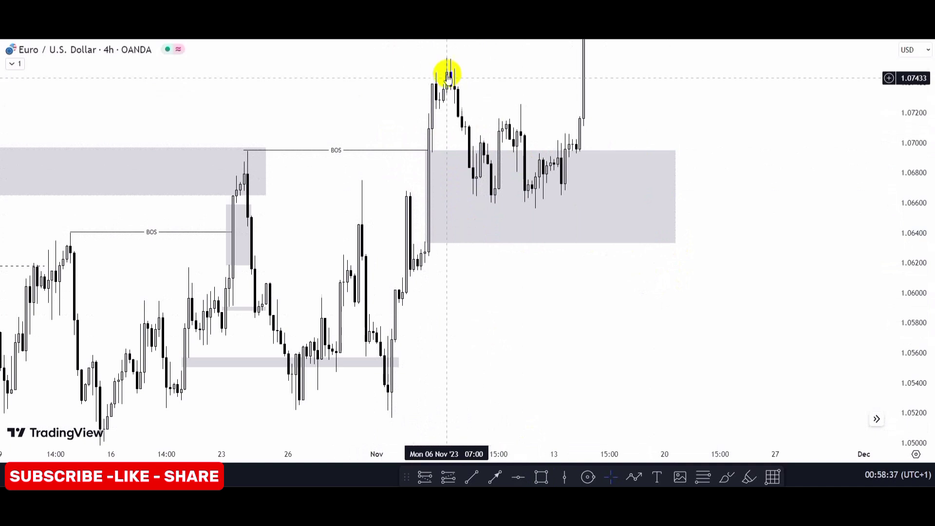
click(540, 243)
click(306, 88)
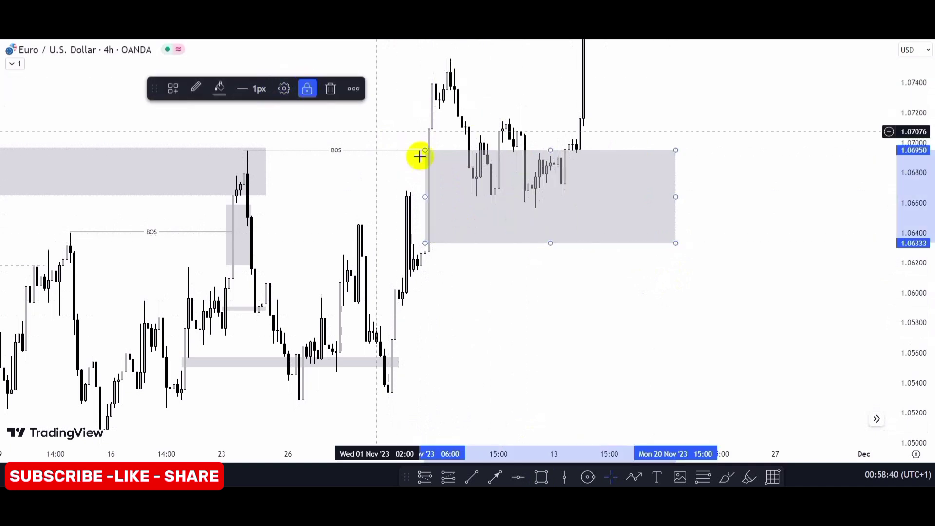
Draw a gap rectangle over the 1 November rally between about 1.0591 and 1.0576, extended to late November.
drag(506, 316, 517, 244)
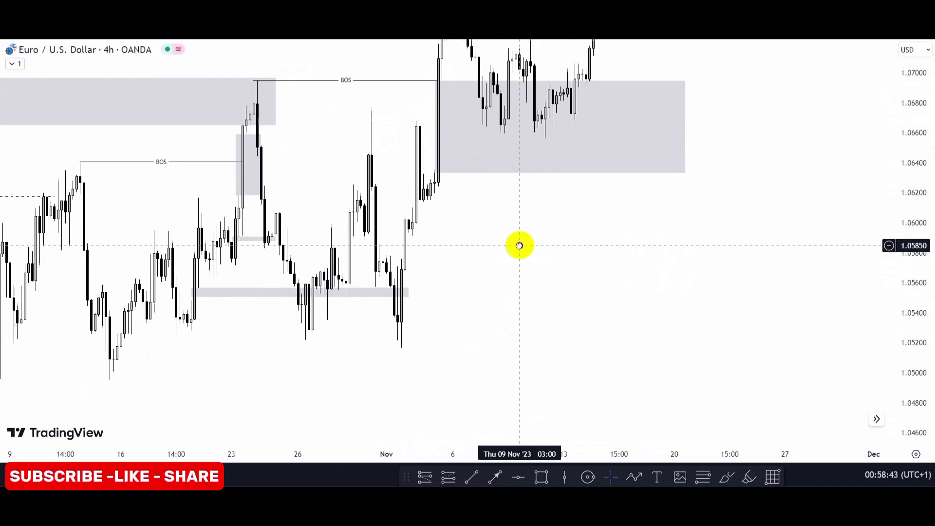
click(540, 477)
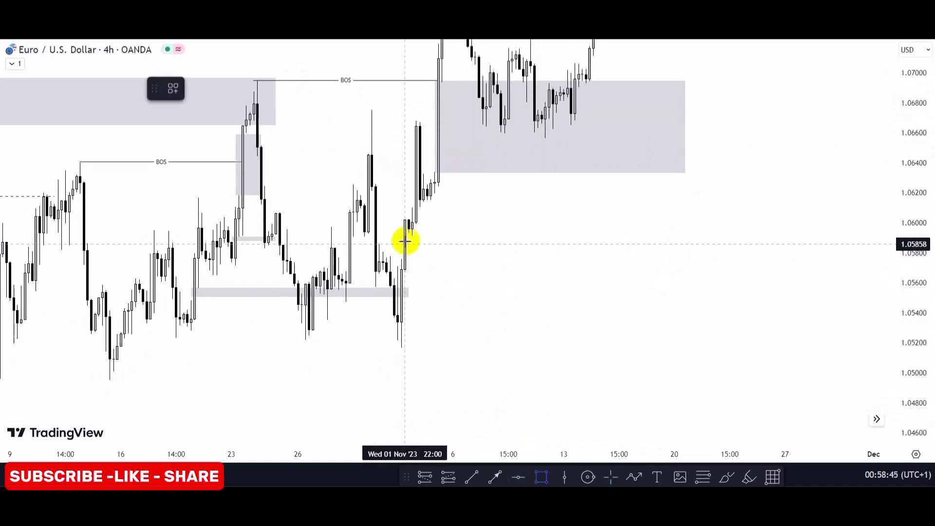
mouse_move(413, 244)
mouse_down()
mouse_move(417, 254)
mouse_move(799, 259)
mouse_up()
click(357, 180)
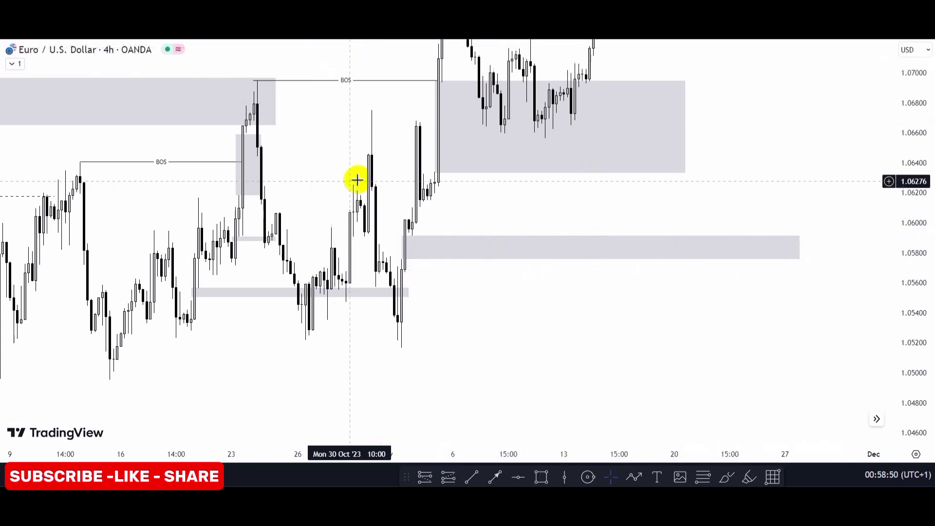
Mark the break of the 6 November swing high with a BOS trend line at about 1.0757, extended to 14 November.
drag(357, 180, 336, 224)
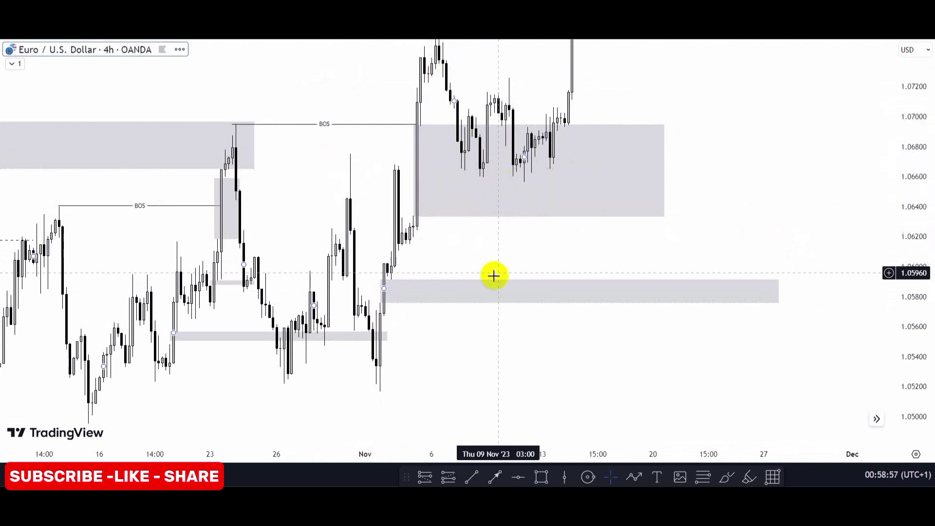
mouse_move(429, 277)
mouse_down()
mouse_move(375, 286)
mouse_move(324, 369)
mouse_move(336, 362)
mouse_up()
click(517, 479)
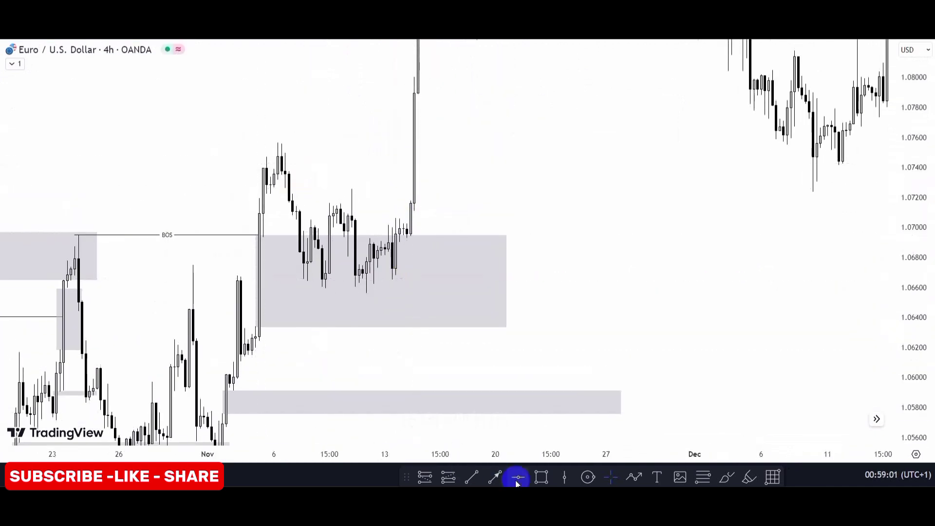
click(471, 477)
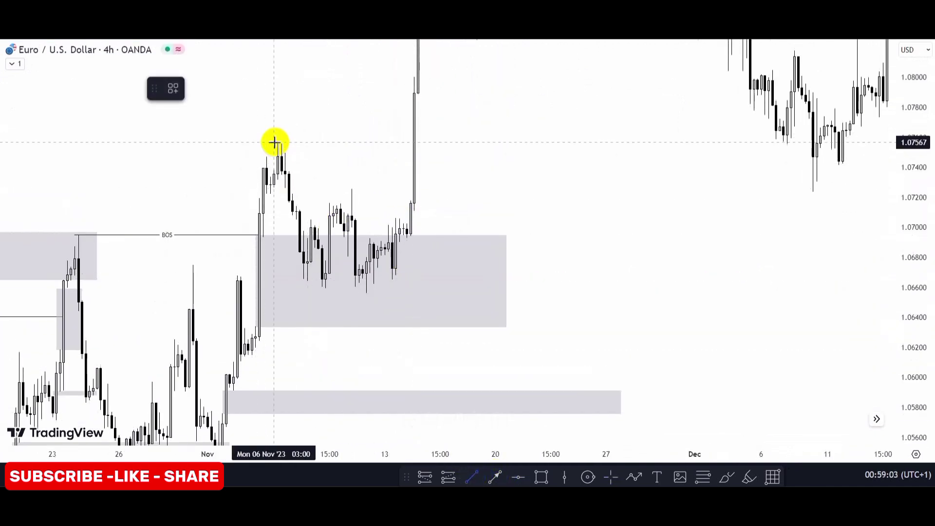
click(274, 142)
click(410, 142)
Draw a gap rectangle over the 14 November rally between about 1.0789 and 1.0722, extended to 14 December.
drag(344, 127, 327, 57)
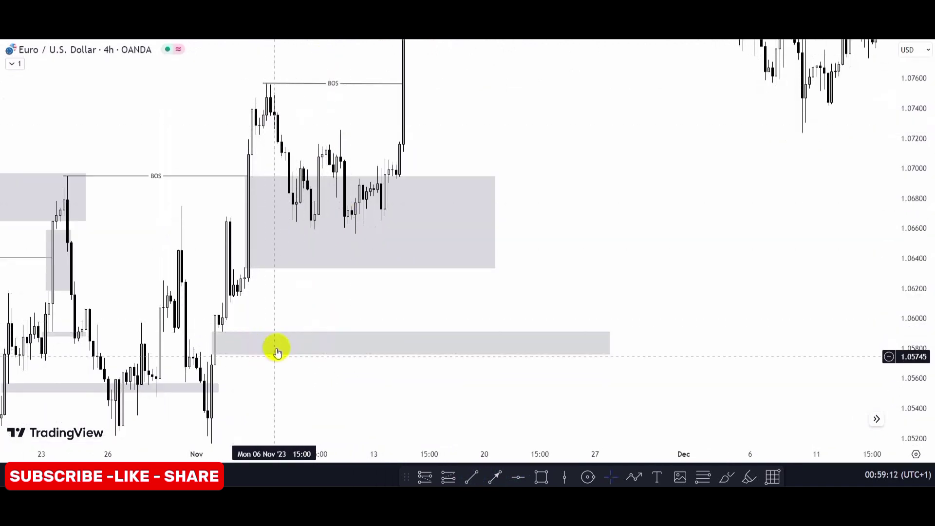
drag(325, 285, 252, 351)
drag(303, 156, 259, 224)
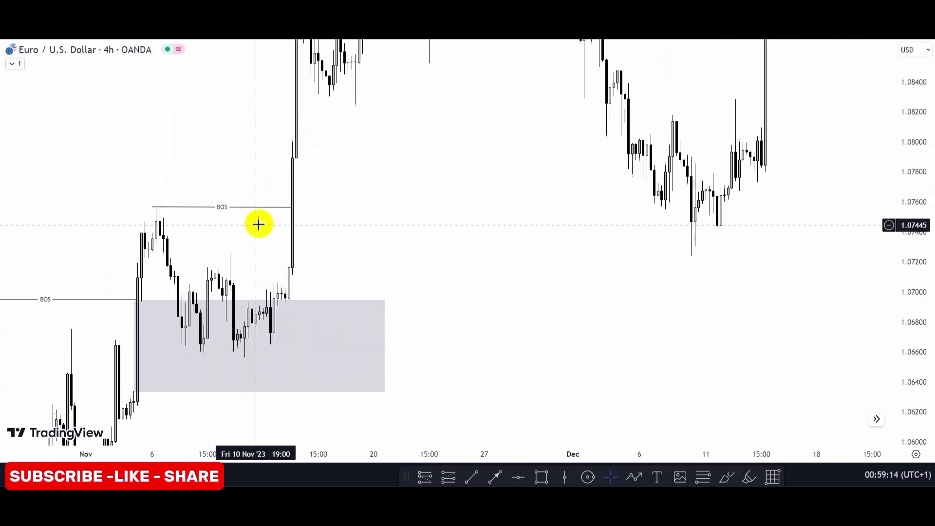
drag(908, 146, 898, 250)
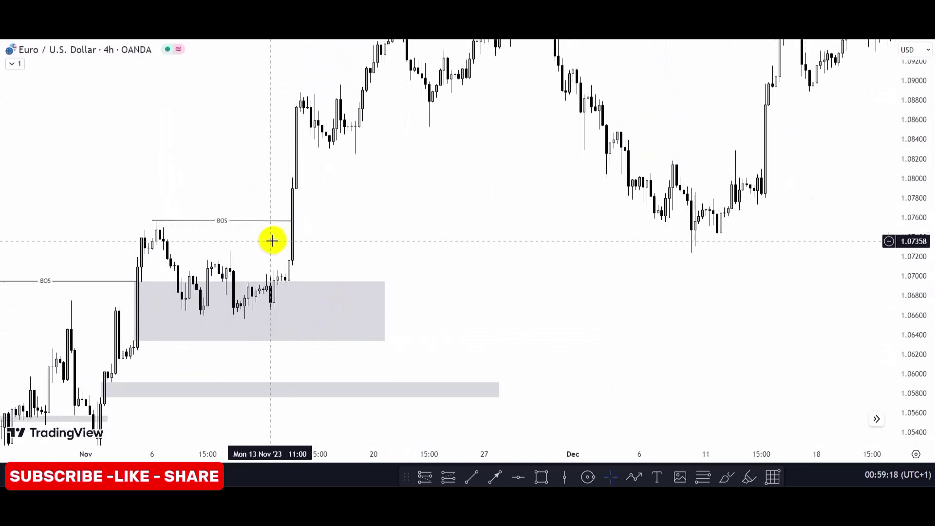
click(516, 479)
click(540, 478)
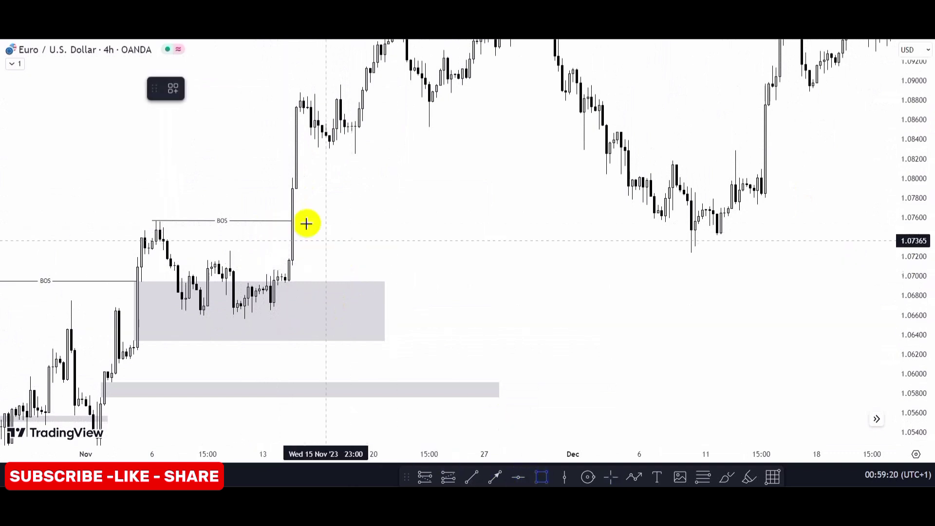
mouse_move(289, 188)
mouse_down()
mouse_move(475, 272)
mouse_move(779, 256)
mouse_up()
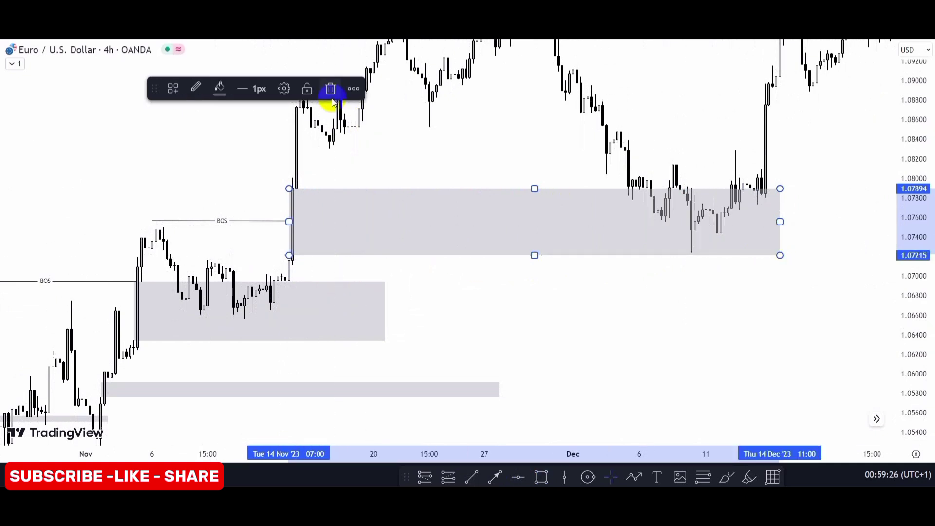
click(377, 137)
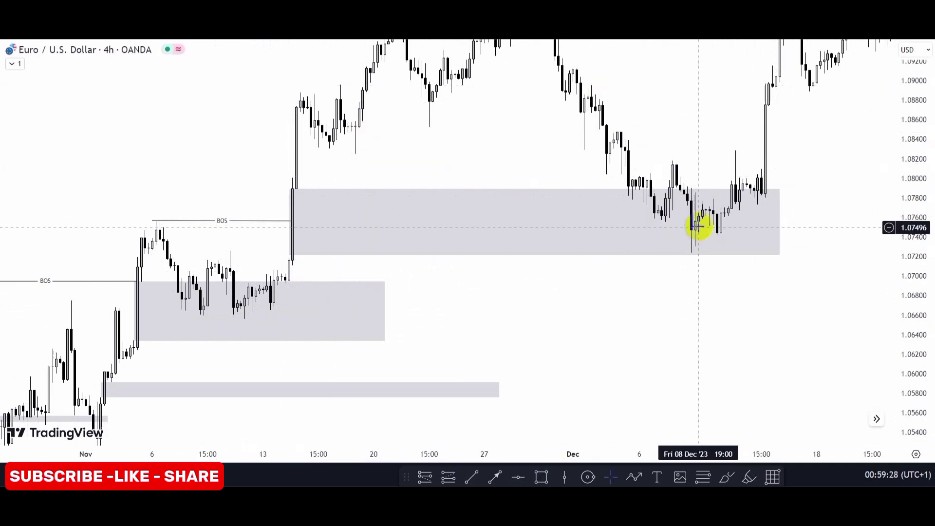
Draw a narrow gap rectangle at the base of the 14 November rally between about 1.0713 and 1.0704, extended to mid-December.
click(539, 472)
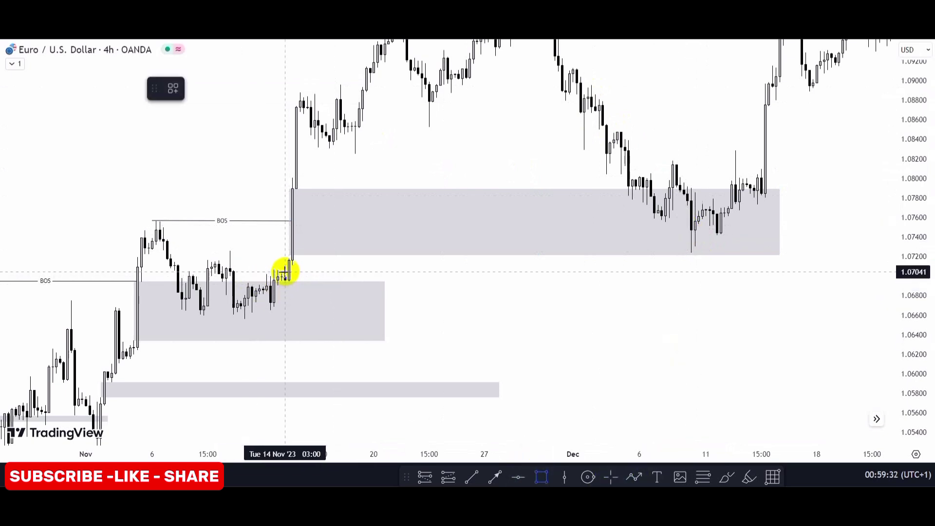
mouse_move(285, 271)
mouse_down()
mouse_move(592, 277)
mouse_move(765, 267)
mouse_up()
drag(276, 207, 171, 257)
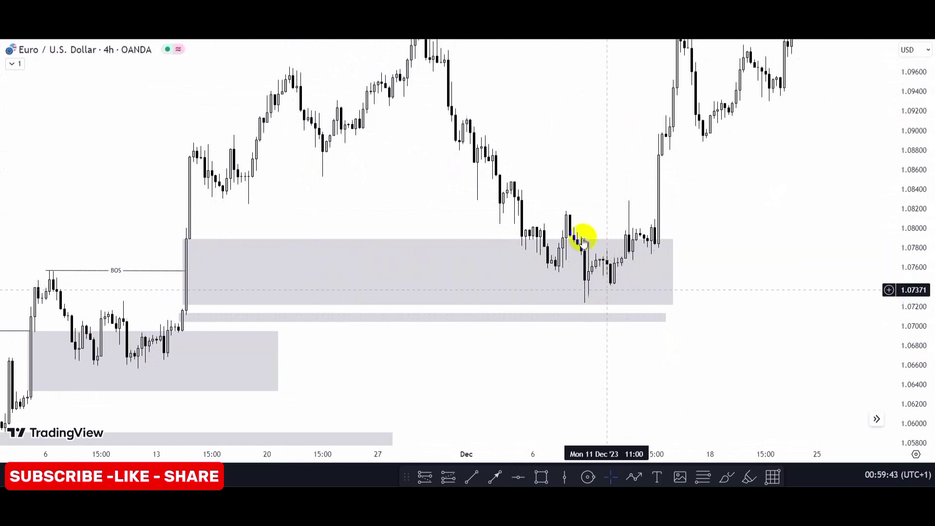
Draw a Fibonacci retracement from the 8 November low at about 1.0660 up to 1.1018, extended to 21 December, and lock it.
drag(574, 269, 582, 276)
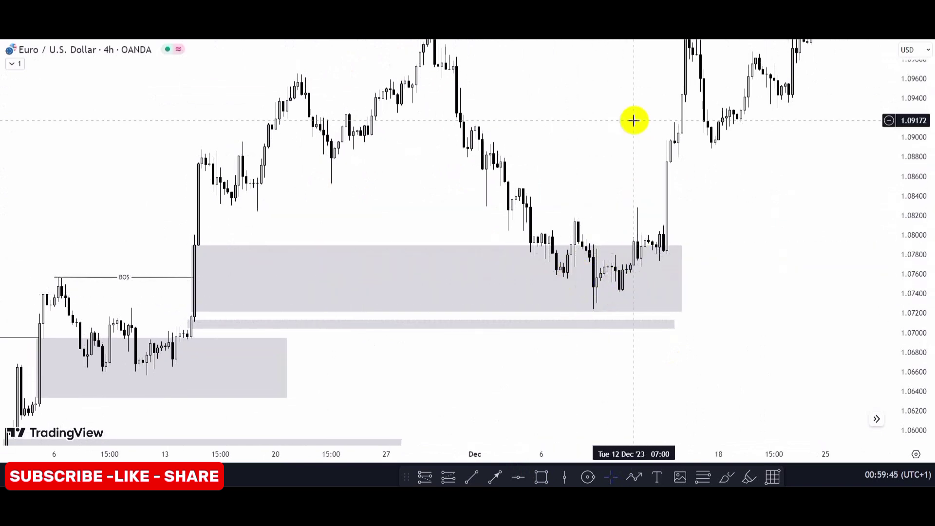
drag(575, 206, 433, 232)
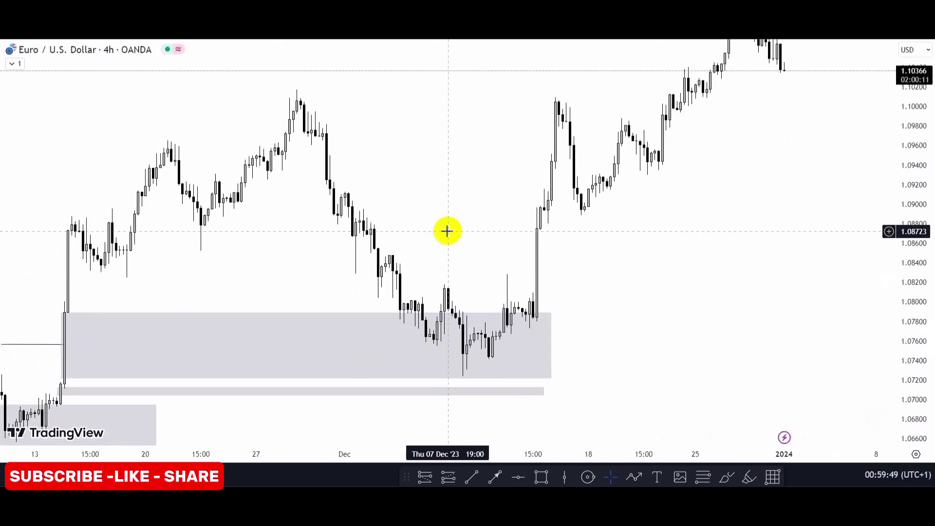
drag(481, 204, 594, 117)
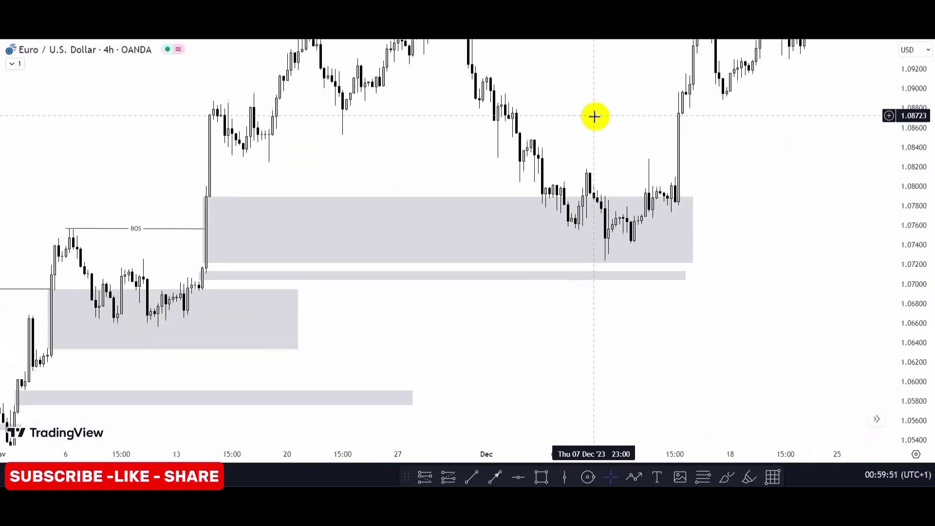
drag(412, 155, 448, 154)
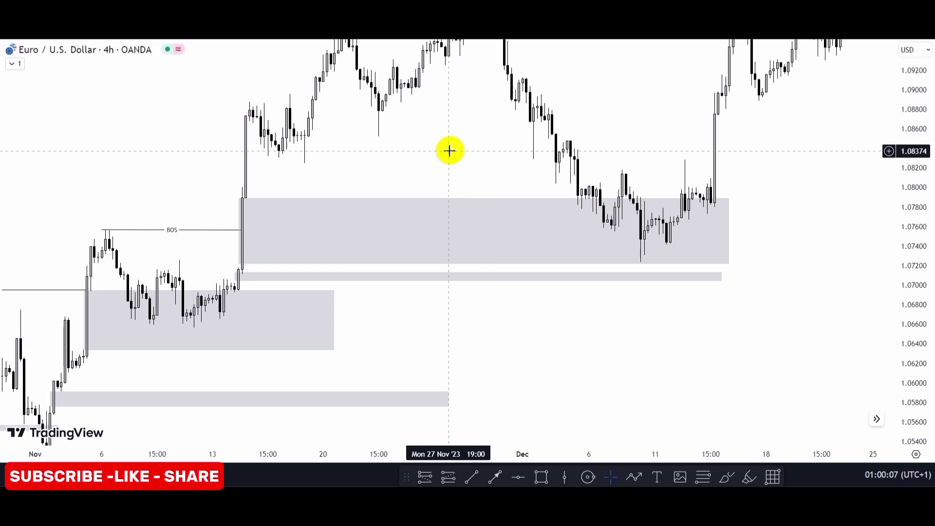
scroll(446, 167, down, 3)
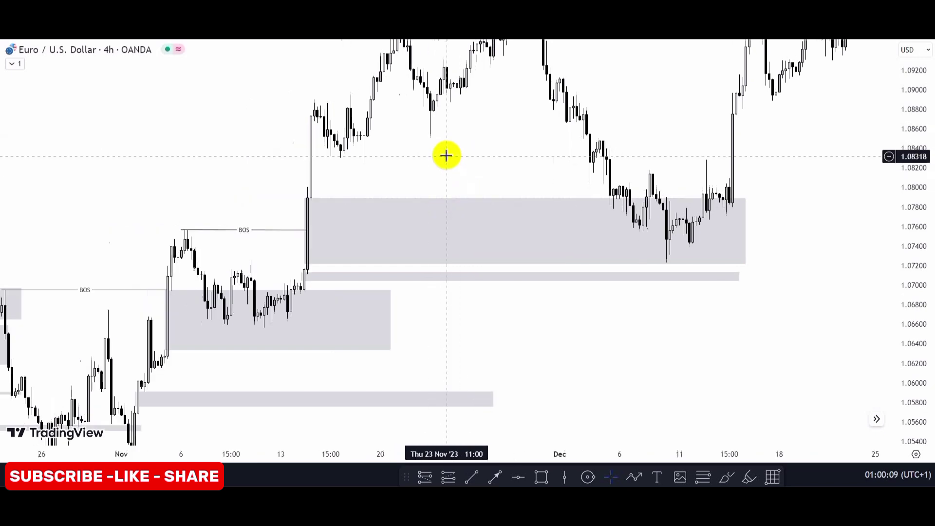
drag(365, 188, 277, 235)
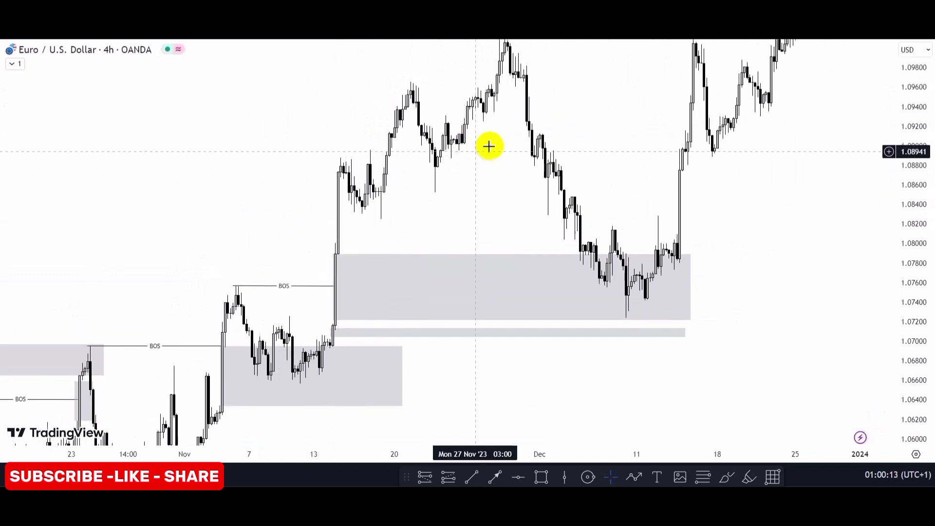
drag(899, 141, 895, 192)
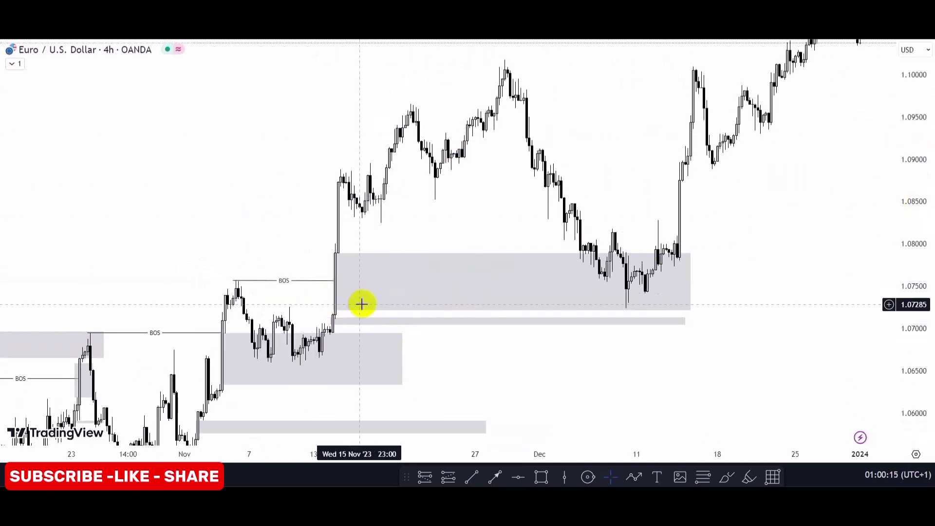
click(705, 478)
mouse_move(271, 362)
mouse_down()
mouse_move(526, 146)
mouse_move(678, 95)
mouse_move(772, 79)
mouse_move(771, 59)
mouse_up()
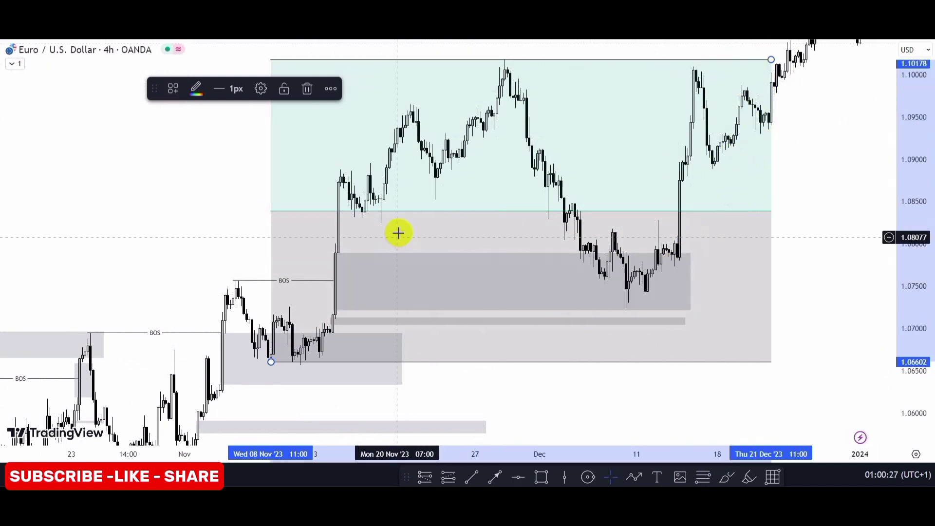
click(285, 89)
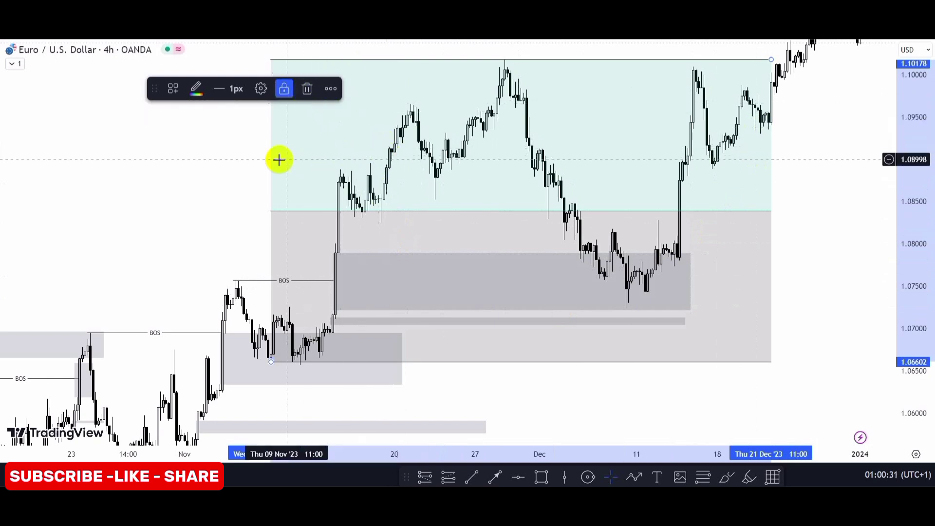
click(216, 168)
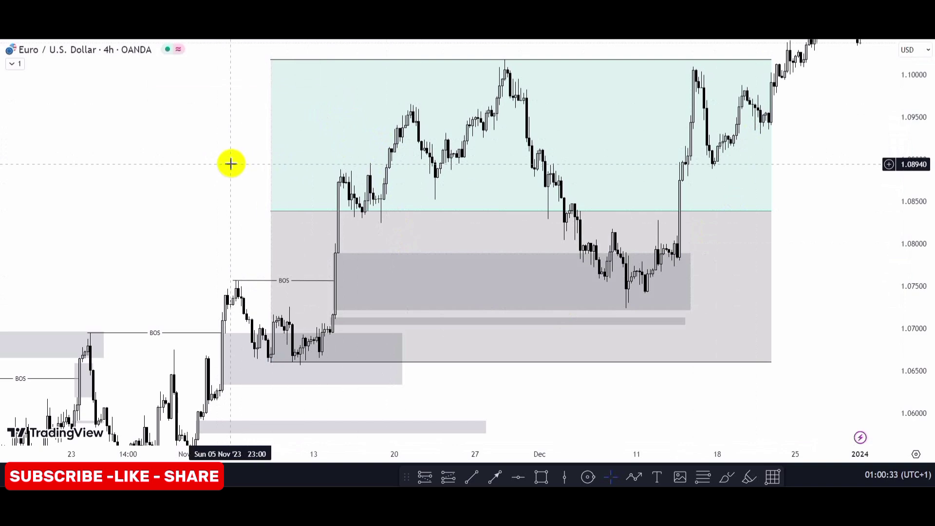
Mark the break of the 6 March 2023 swing high with a CHoCH trend line at about 1.0695, extended to 13 March.
scroll(231, 164, down, 5)
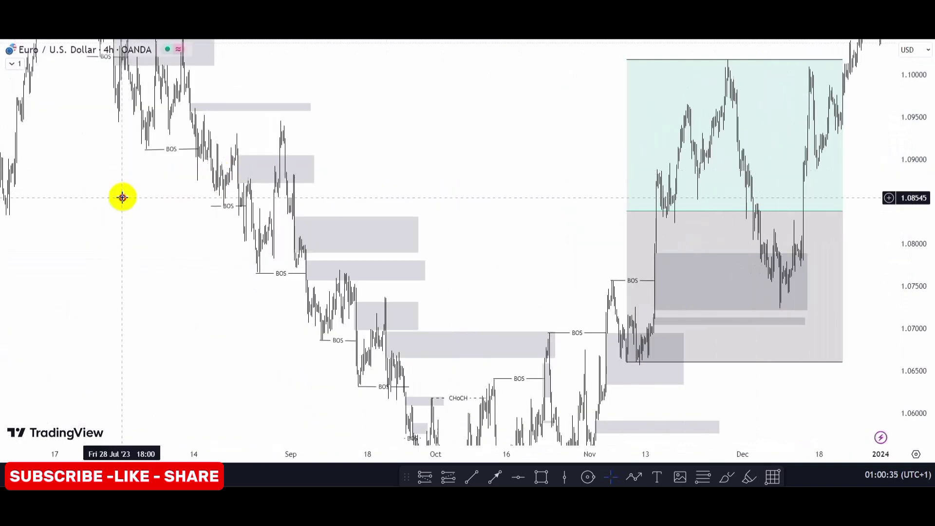
scroll(121, 198, left, 5)
scroll(280, 238, left, 10)
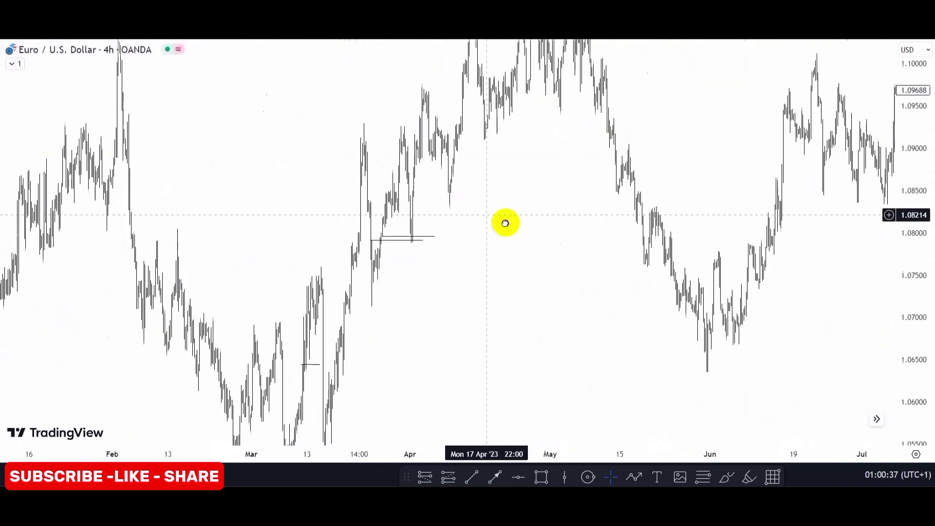
drag(896, 331, 910, 244)
scroll(518, 232, up, 5)
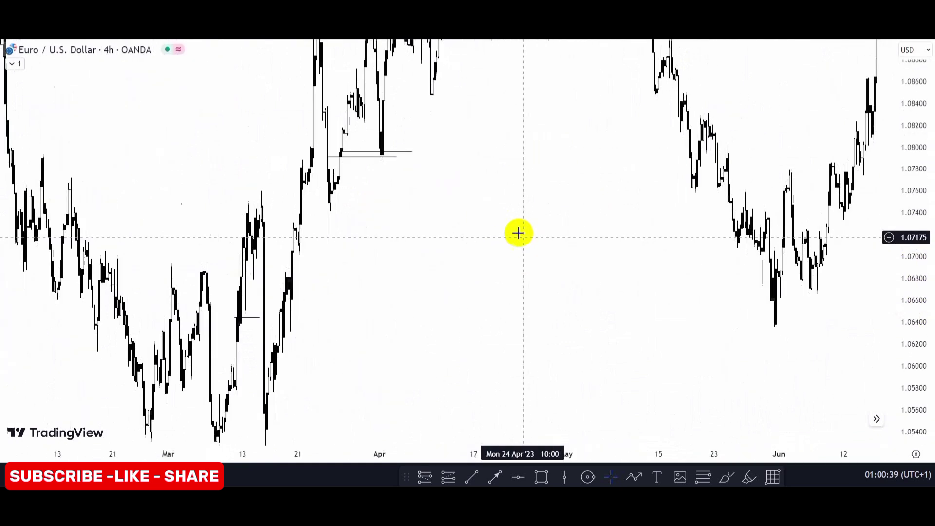
scroll(340, 212, left, 10)
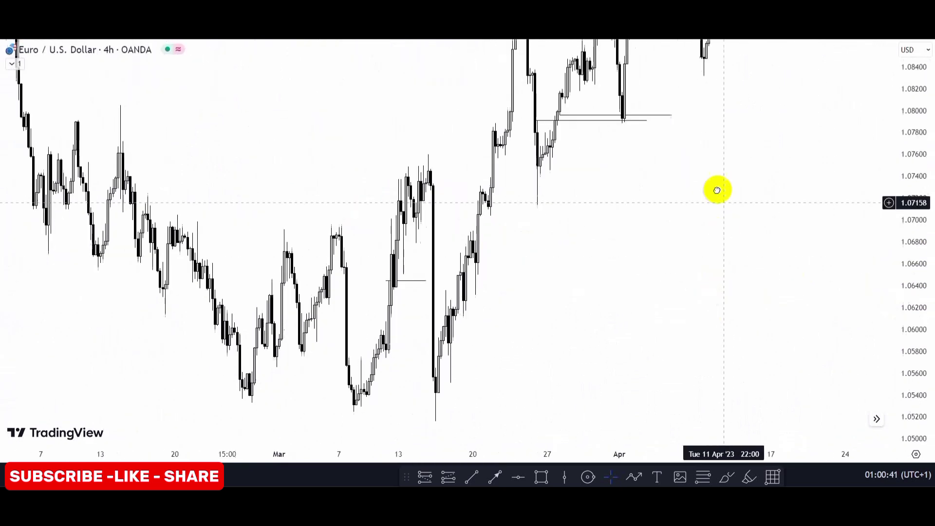
scroll(592, 287, left, 5)
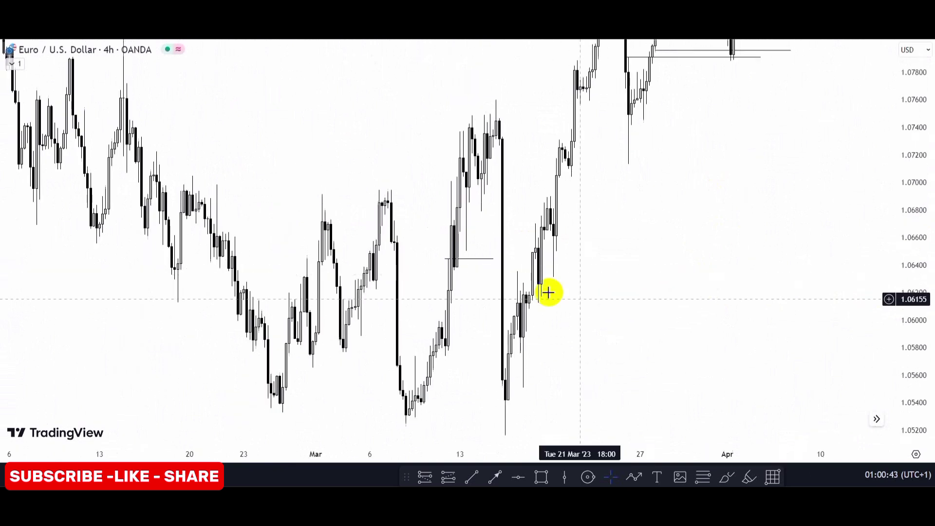
scroll(547, 292, up, 3)
scroll(660, 240, left, 2)
click(469, 478)
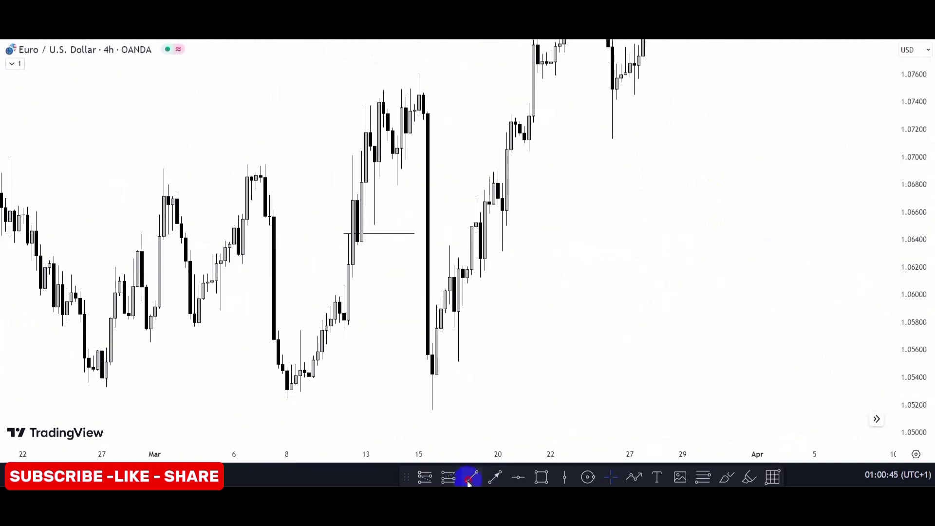
click(238, 163)
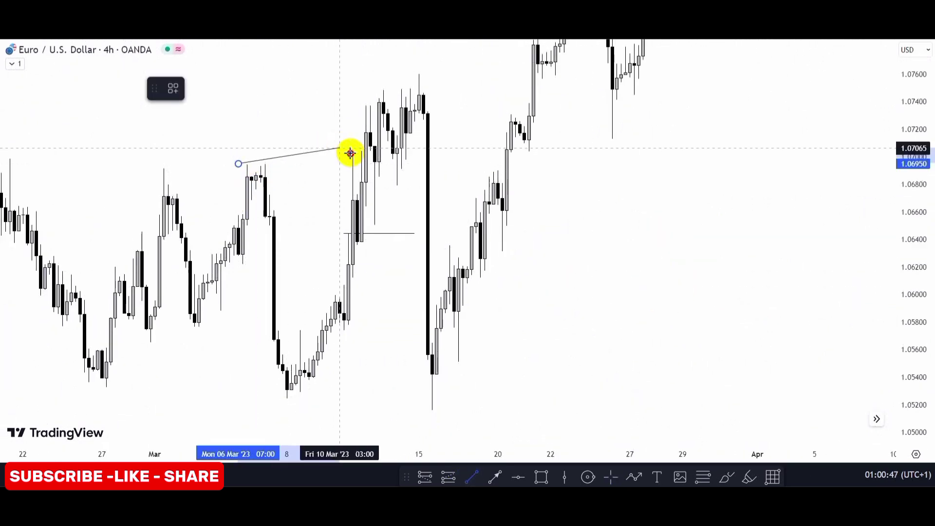
click(366, 161)
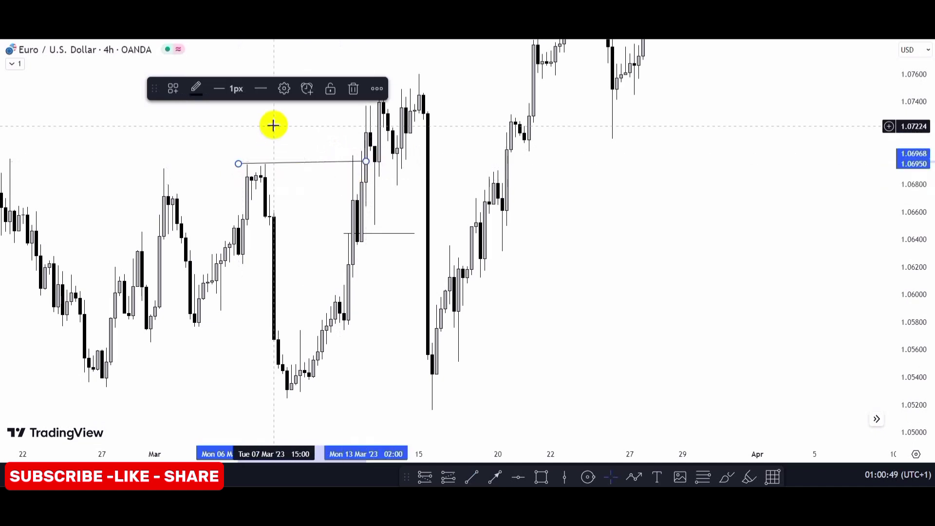
click(239, 89)
click(172, 88)
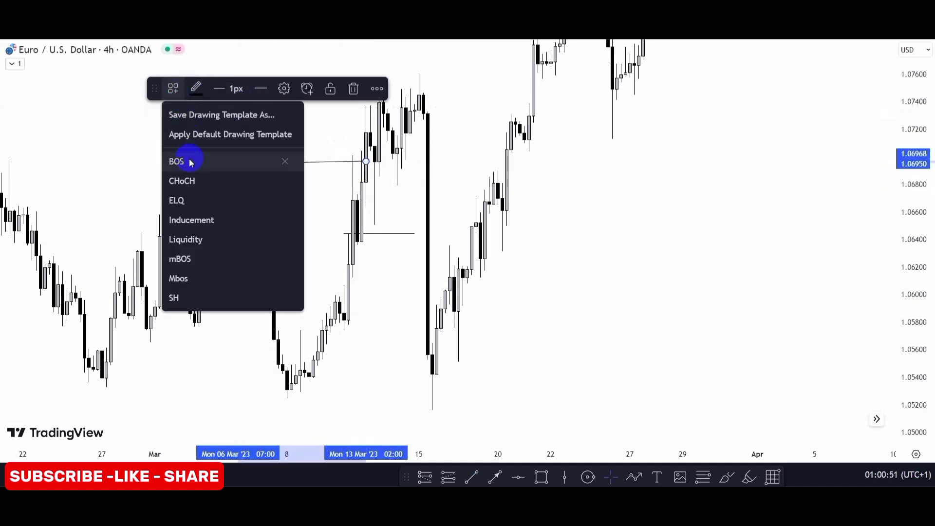
click(192, 182)
Draw a horizontal trend line at about 1.0704 from the 13 March candle to 16 March 2023, and lock it.
drag(303, 156, 258, 170)
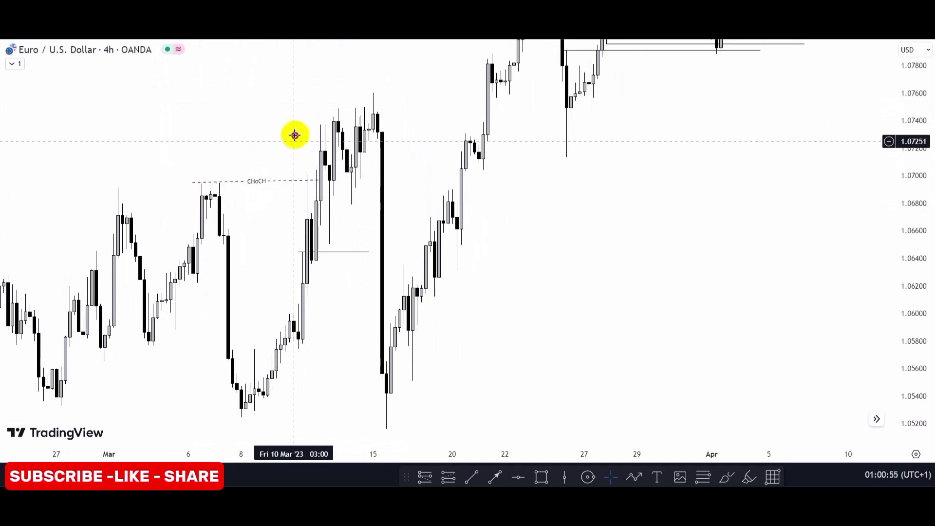
scroll(293, 194, right, 2)
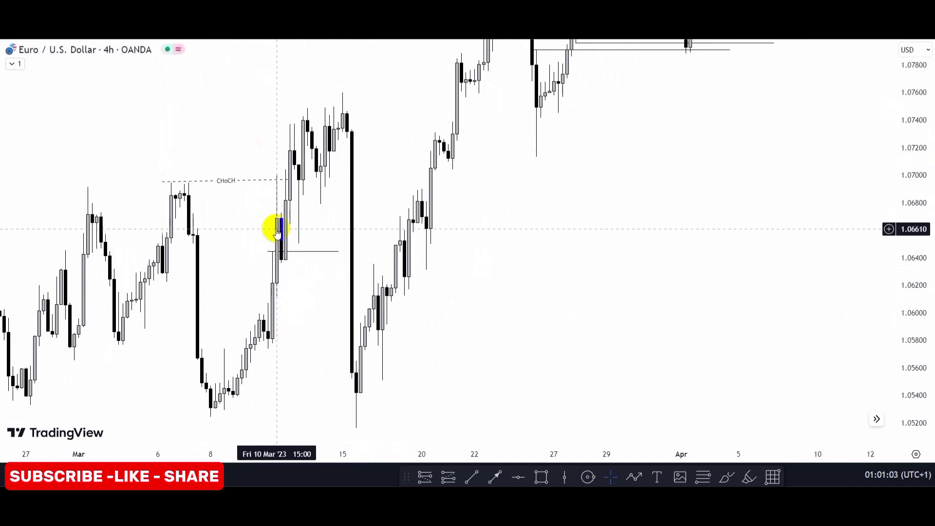
scroll(271, 228, up, 4)
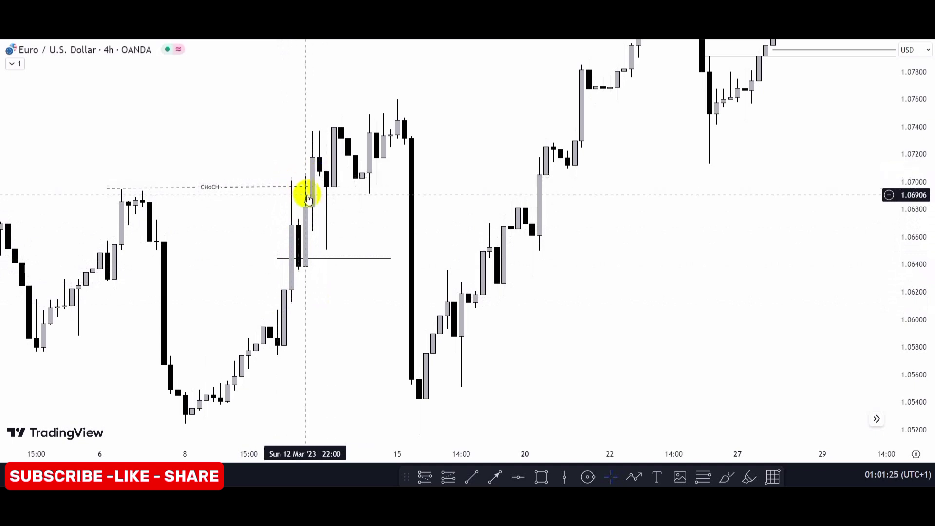
click(473, 478)
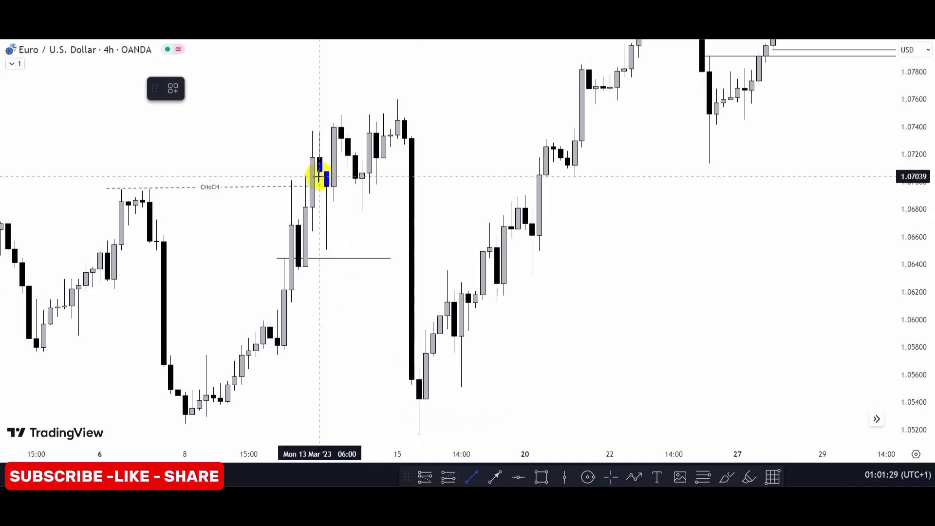
drag(319, 176, 468, 177)
click(344, 219)
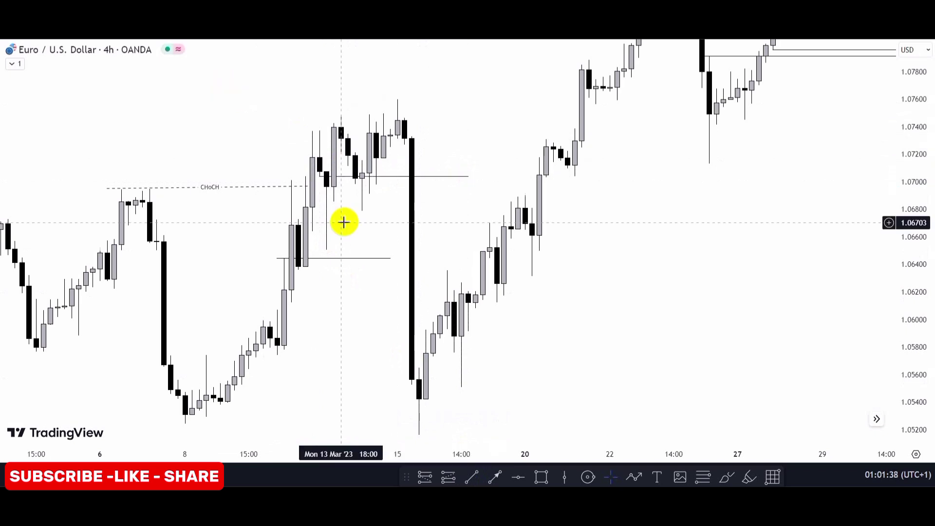
click(321, 177)
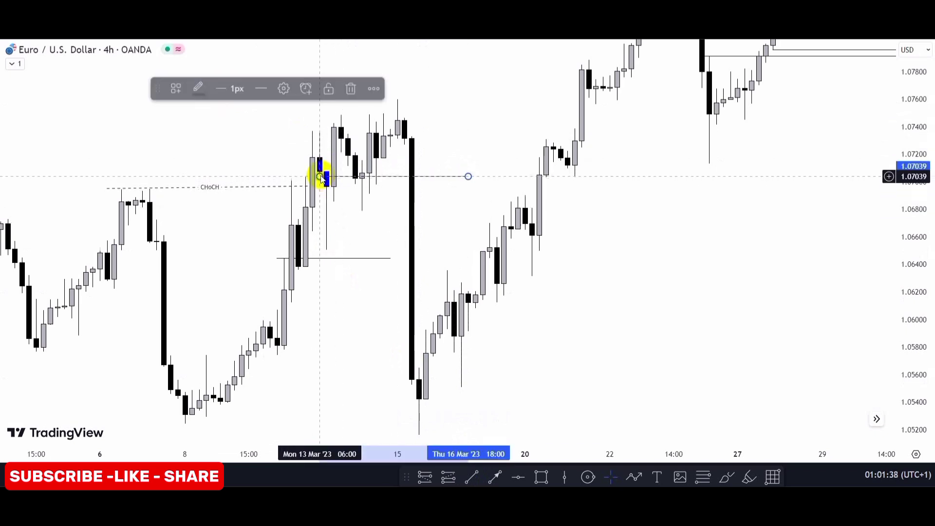
click(330, 93)
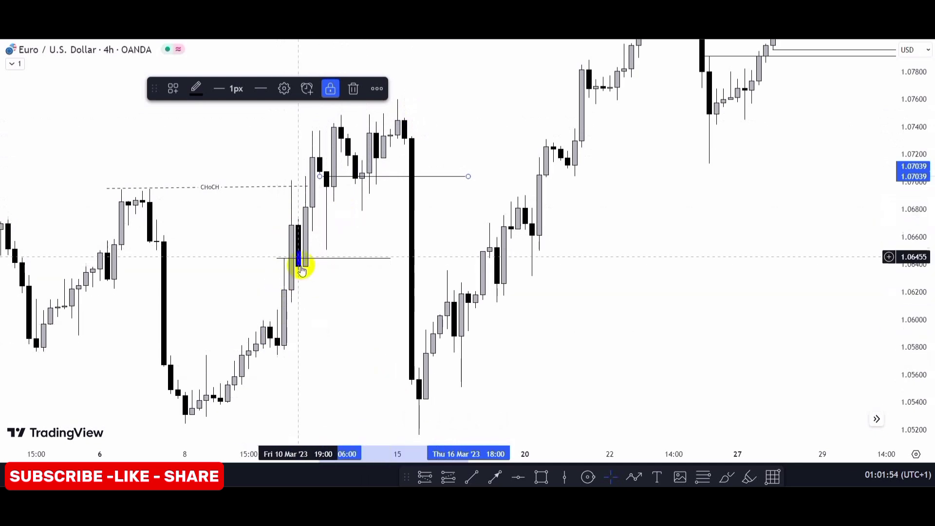
scroll(282, 286, right, 10)
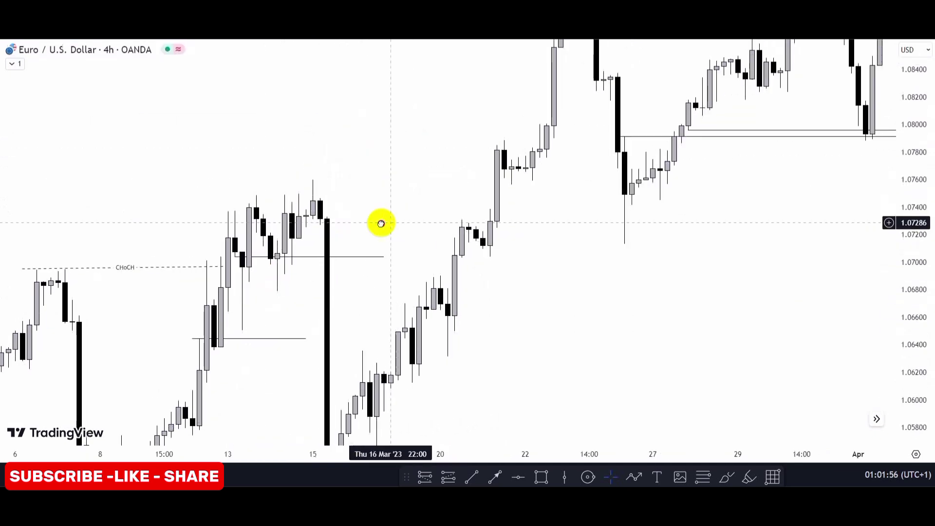
Draw a gap rectangle from the 27 March 2023 candle between about 1.0796 and 1.0786, extended to 4 April.
scroll(401, 254, right, 5)
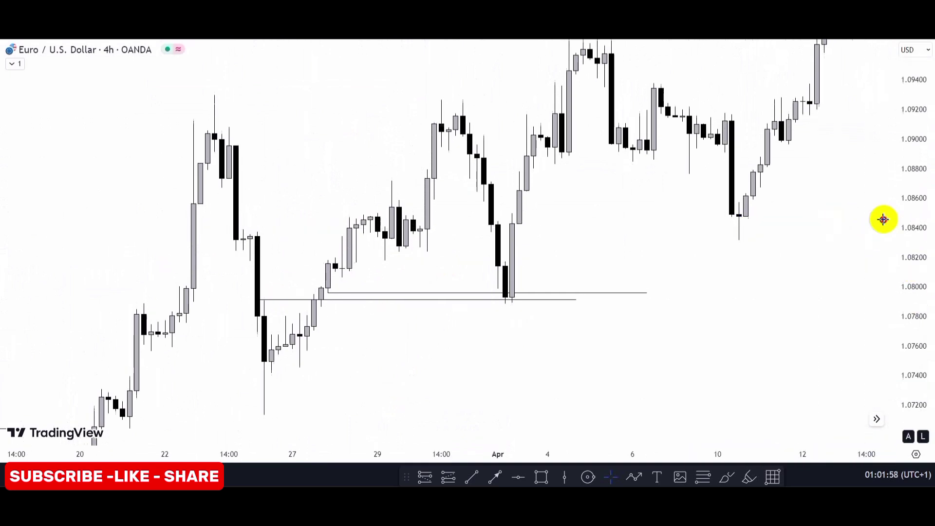
scroll(633, 205, left, 5)
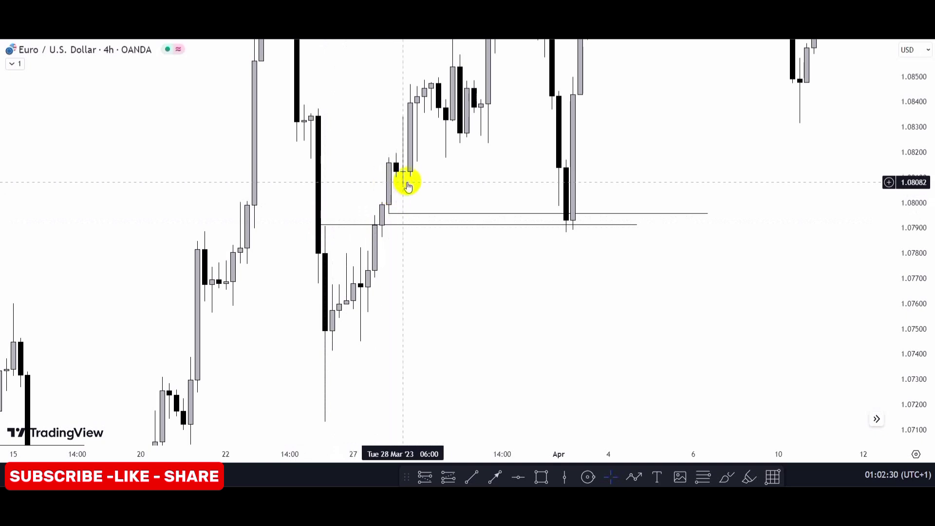
drag(408, 186, 387, 233)
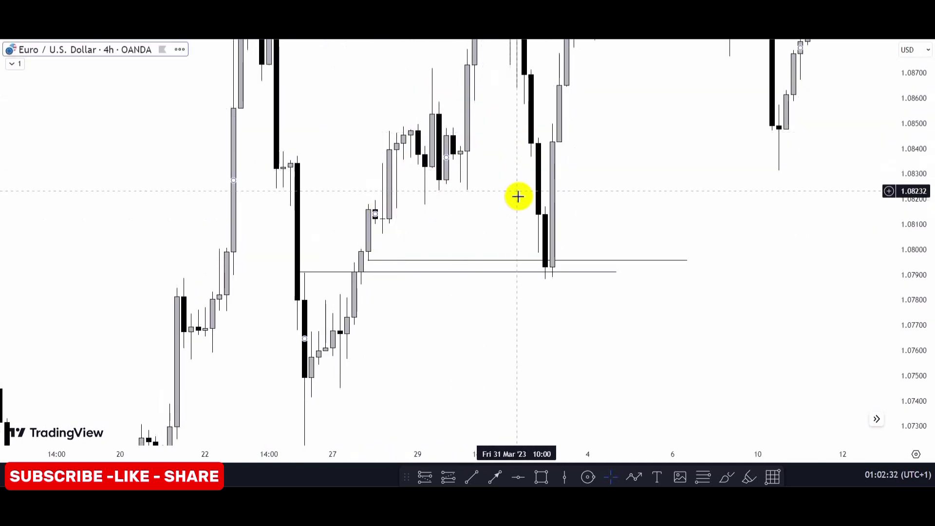
drag(559, 213, 453, 349)
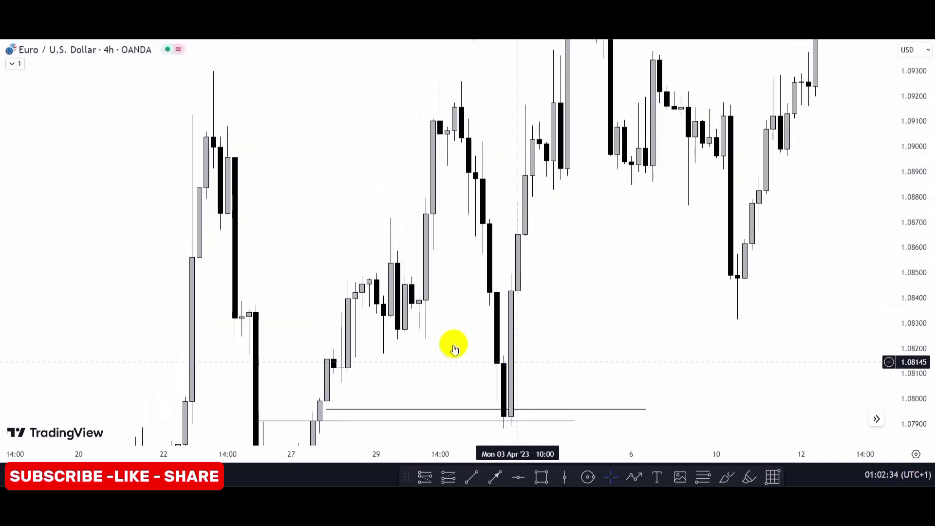
drag(573, 258, 641, 83)
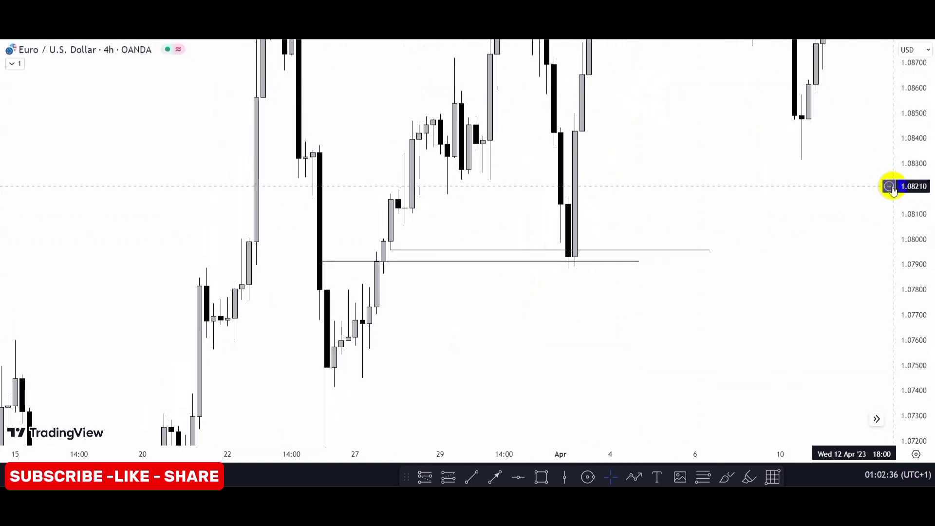
drag(901, 148, 911, 217)
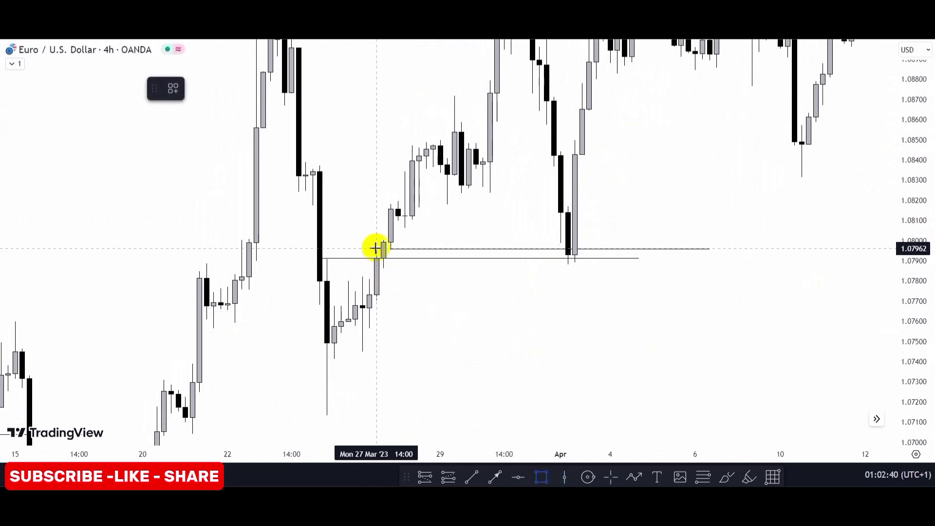
mouse_move(378, 254)
mouse_down()
mouse_move(415, 273)
mouse_move(641, 266)
mouse_move(463, 397)
mouse_move(501, 367)
mouse_up()
click(615, 208)
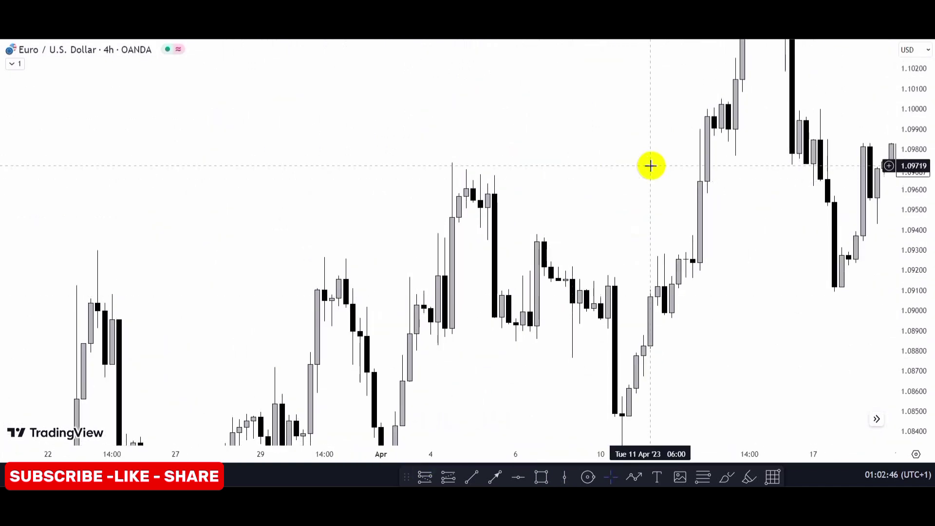
drag(649, 162, 647, 68)
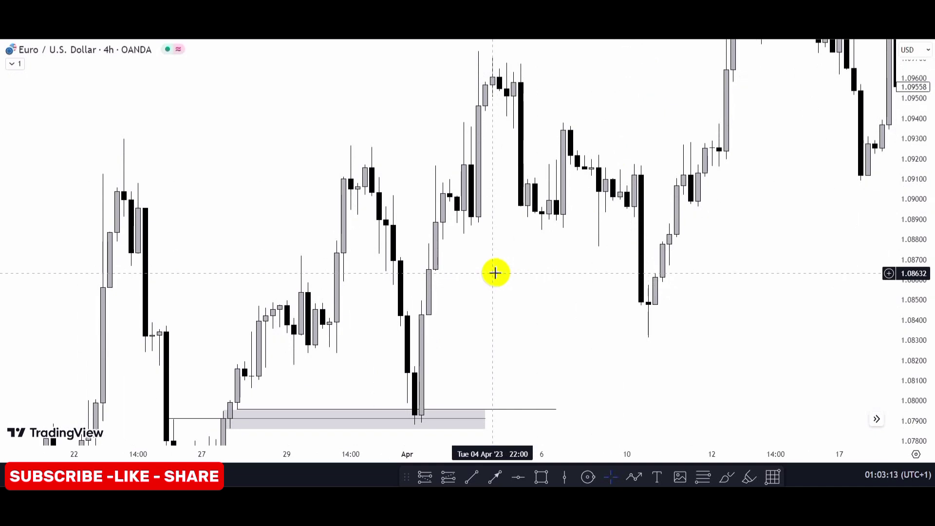
click(611, 479)
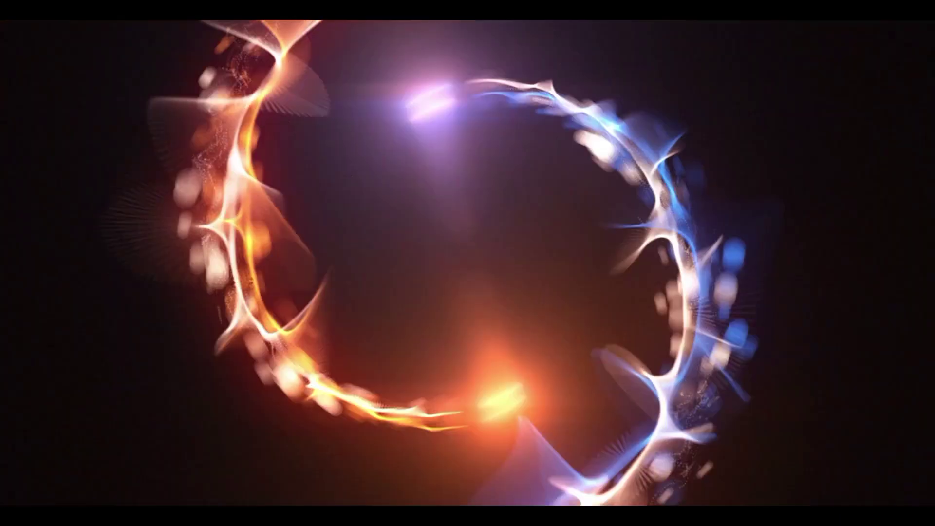